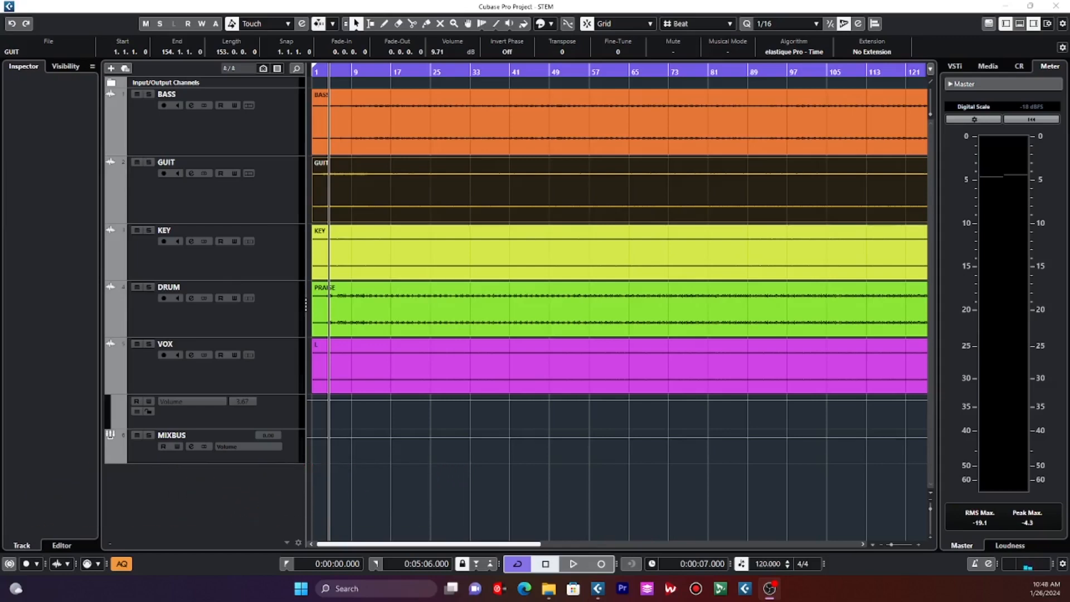
Select the DRUM track, move the playhead to 0:00:04.000 and start playback.
{"action": "left_click", "coordinate": [512, 322]}
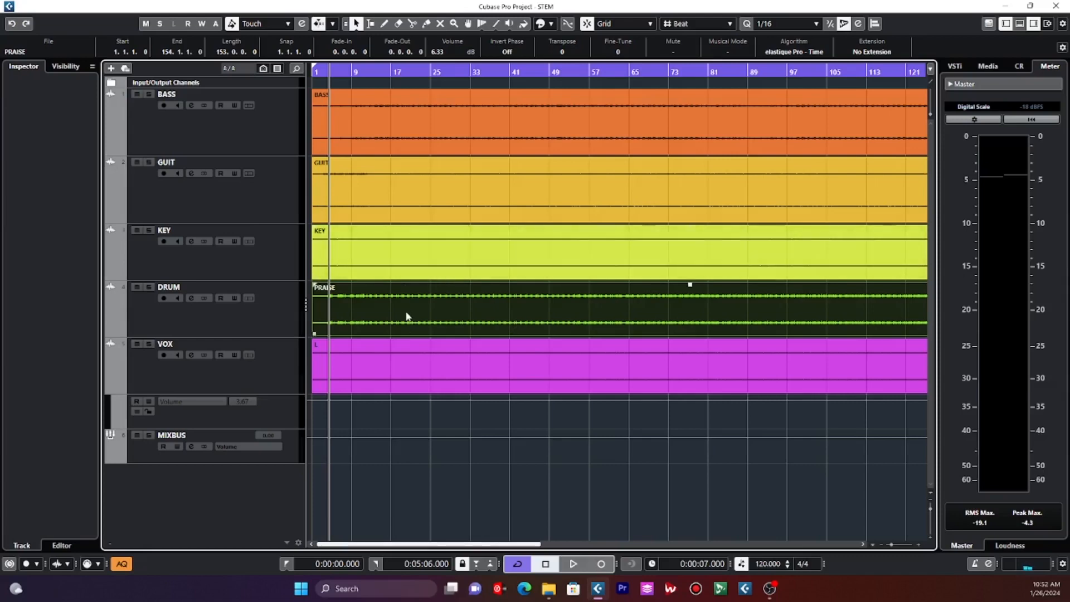
{"action": "left_click", "coordinate": [275, 321]}
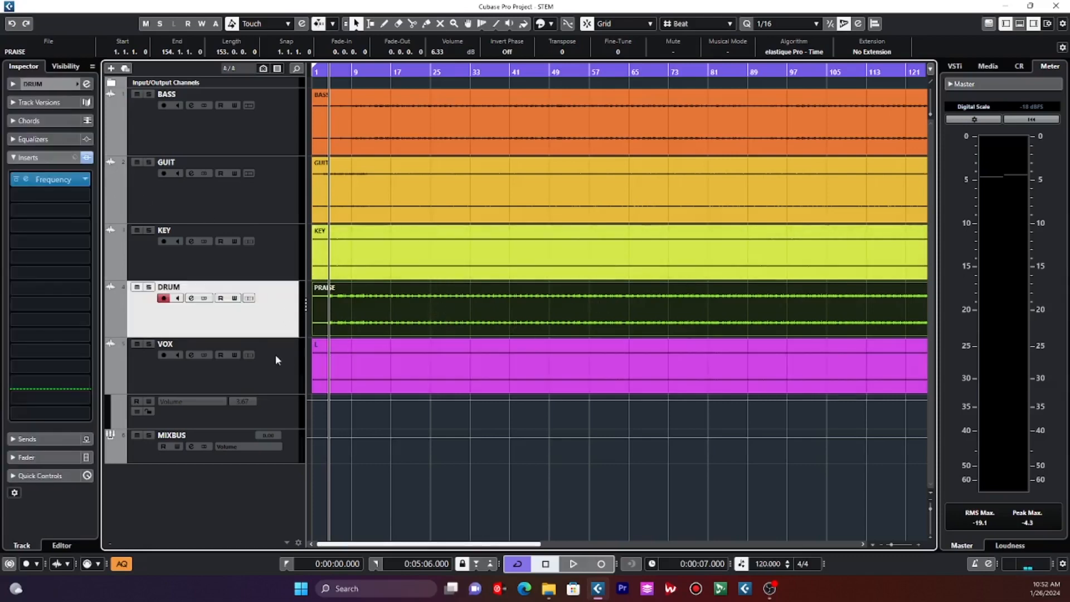
{"action": "left_click_drag", "start_coordinate": [325, 71], "coordinate": [324, 81]}
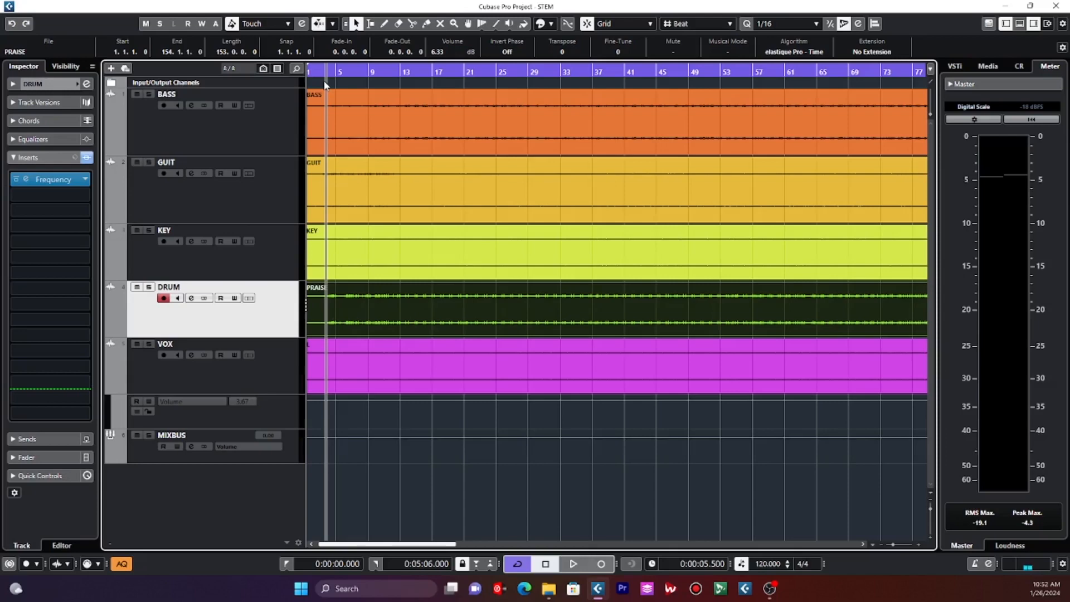
{"action": "left_click", "coordinate": [350, 139]}
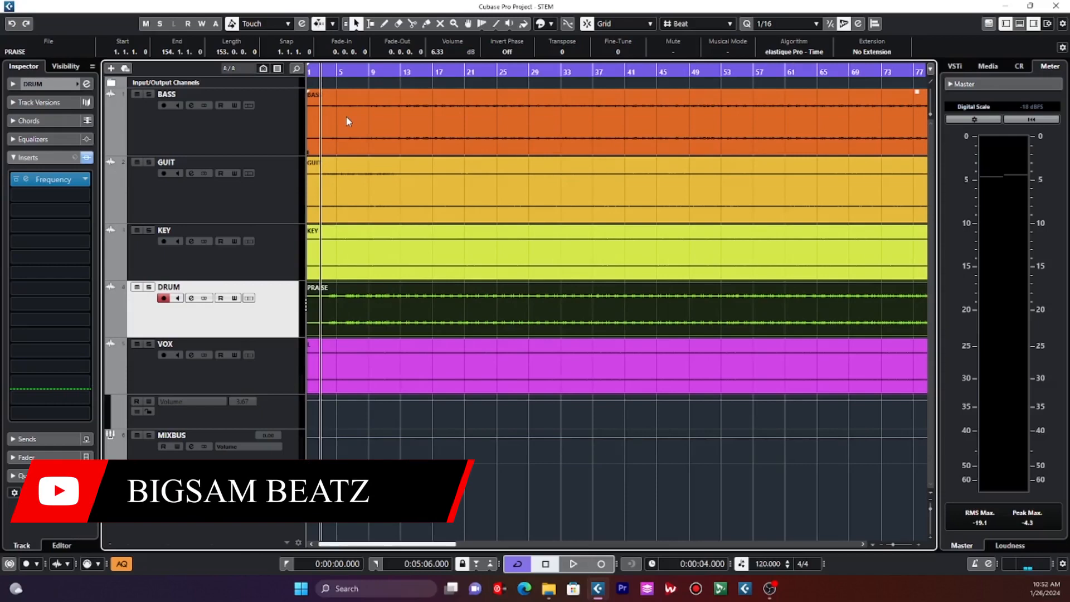
{"action": "key", "text": "space"}
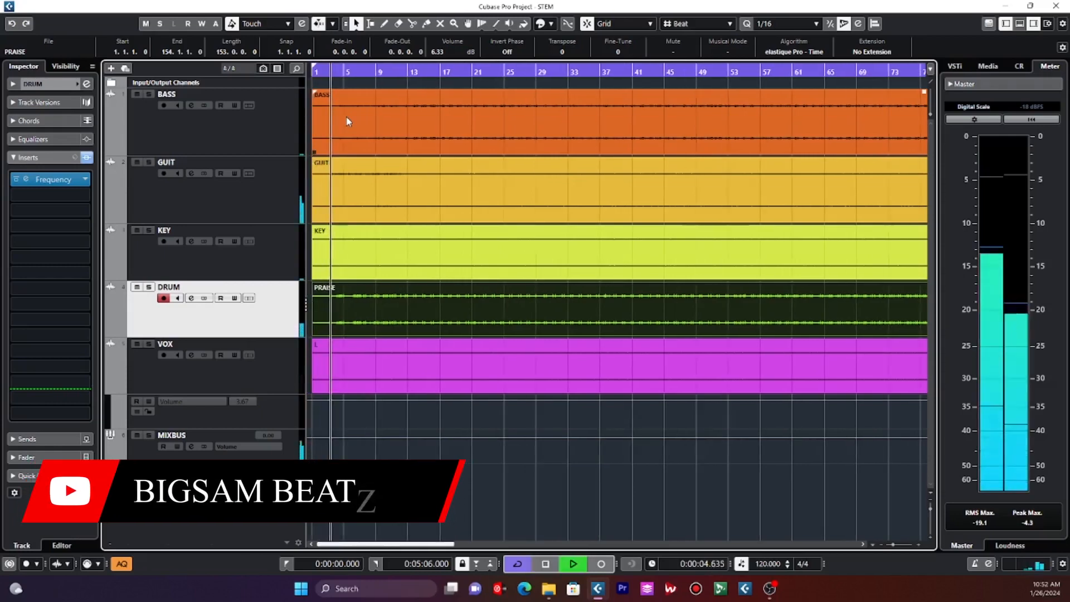
Bypass the Frequency insert on the DRUM, KEY and GUIT tracks during playback.
{"action": "left_click", "coordinate": [16, 180]}
{"action": "left_click", "coordinate": [52, 156]}
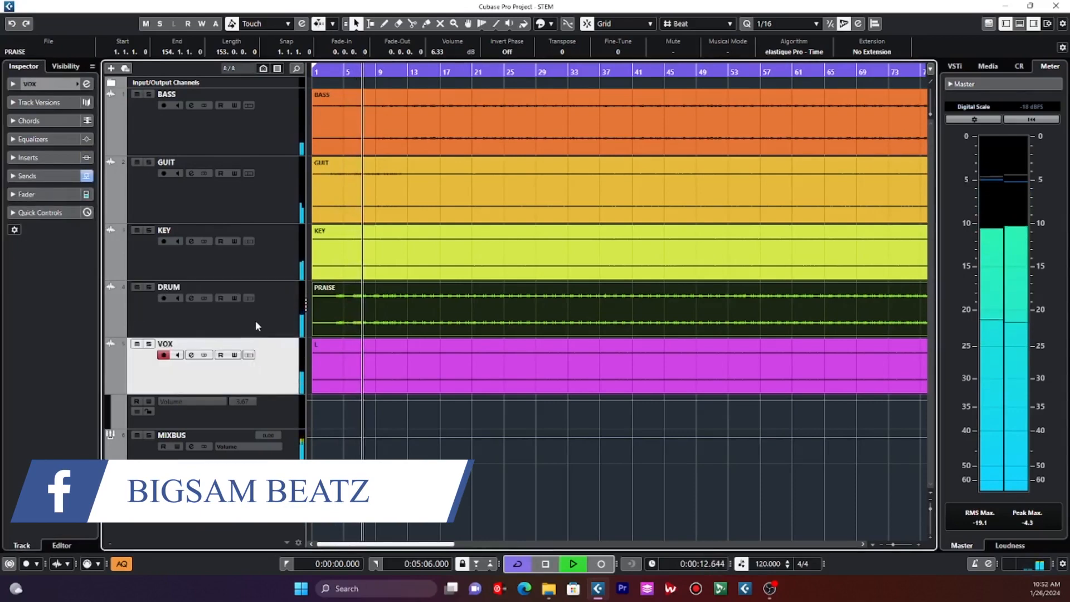
{"action": "left_click", "coordinate": [258, 271]}
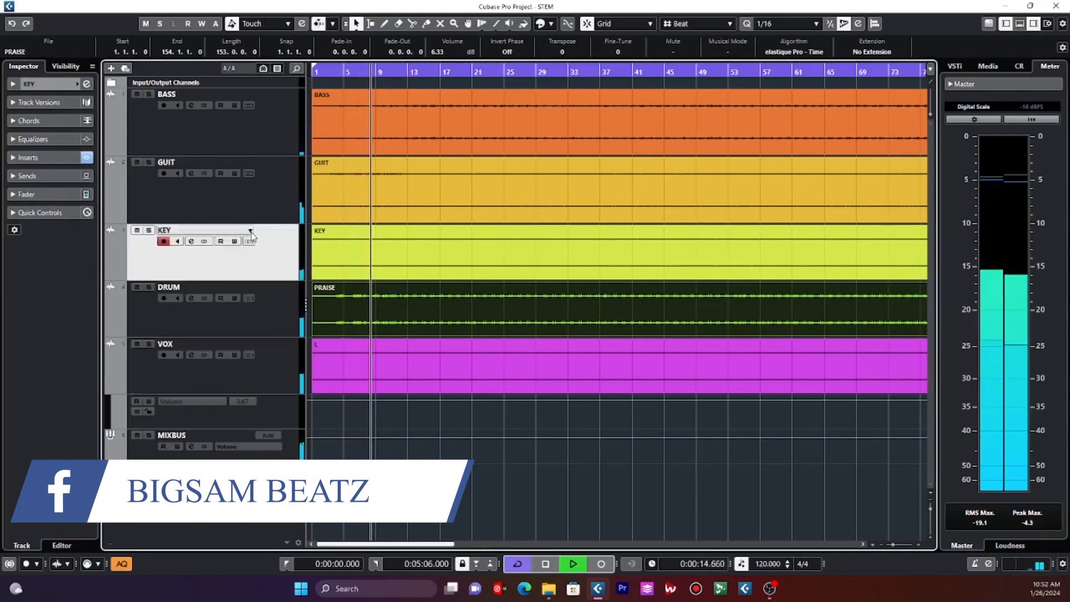
{"action": "left_click", "coordinate": [38, 159]}
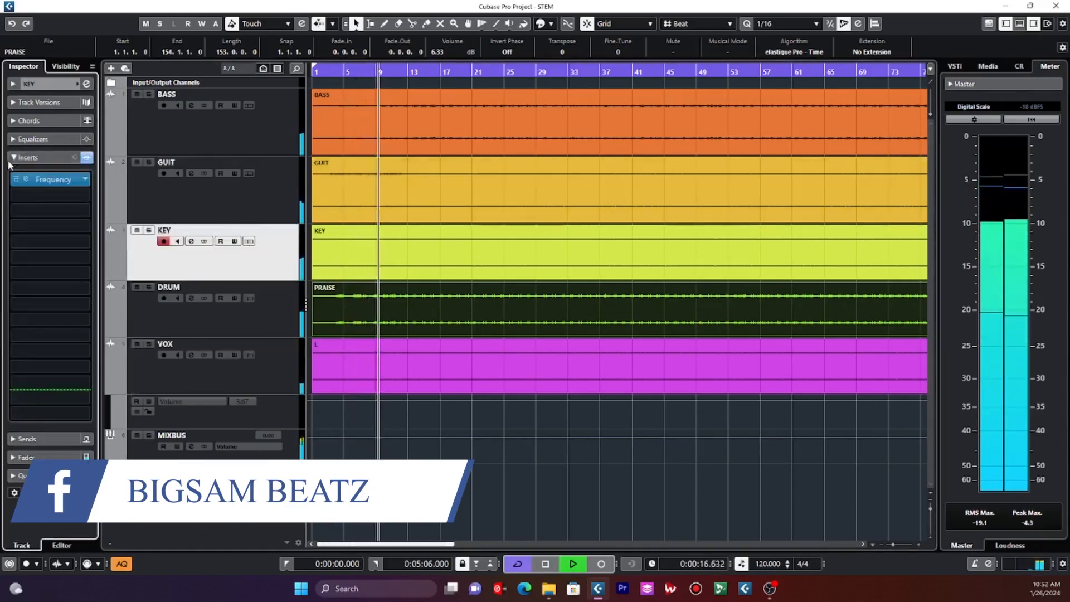
{"action": "left_click", "coordinate": [38, 158]}
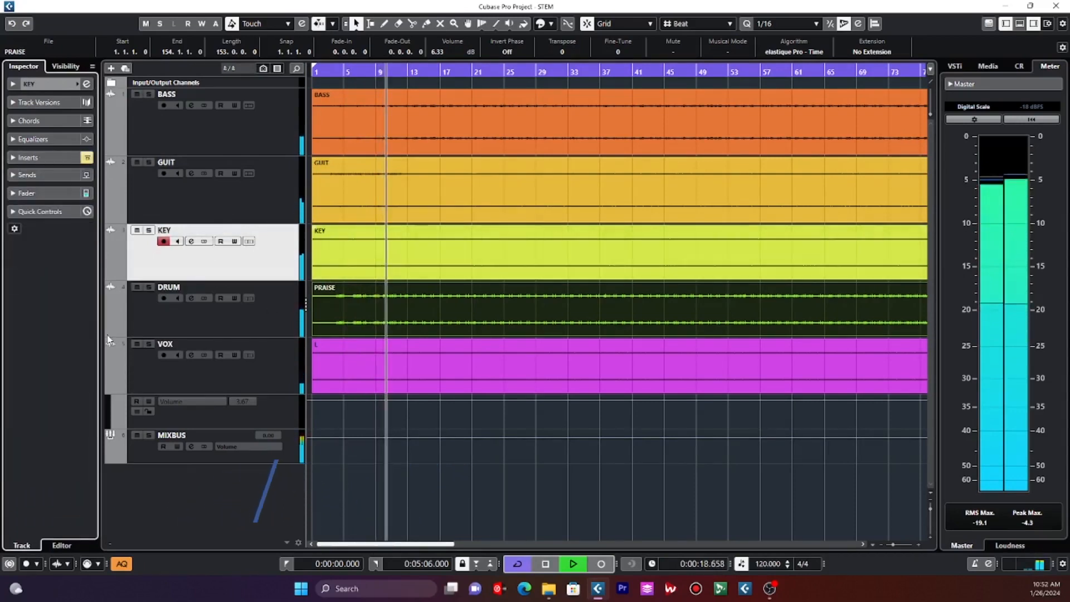
{"action": "left_click", "coordinate": [177, 204]}
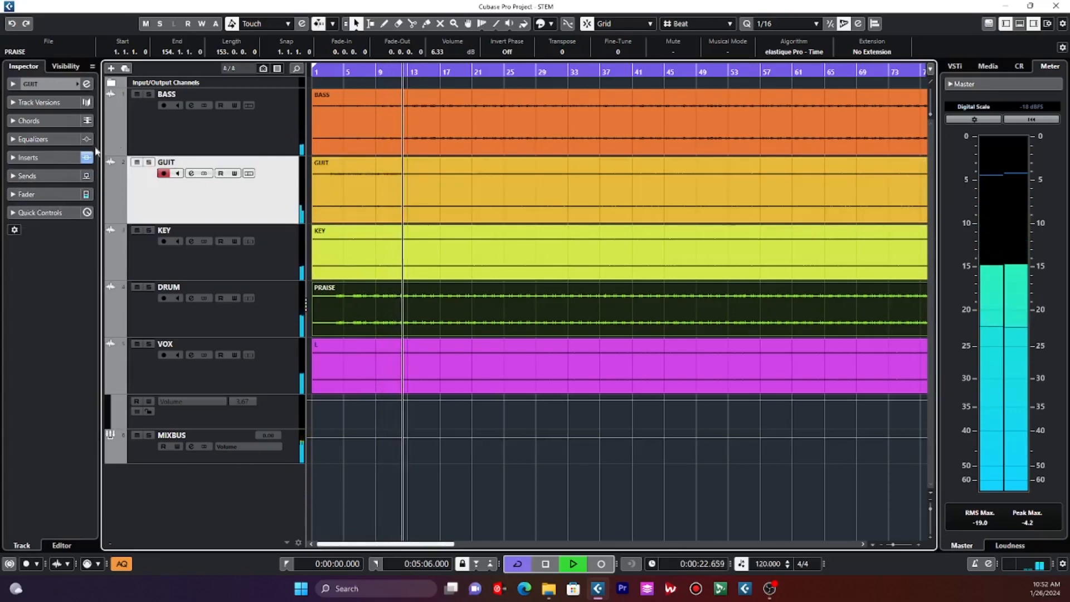
{"action": "left_click", "coordinate": [43, 157]}
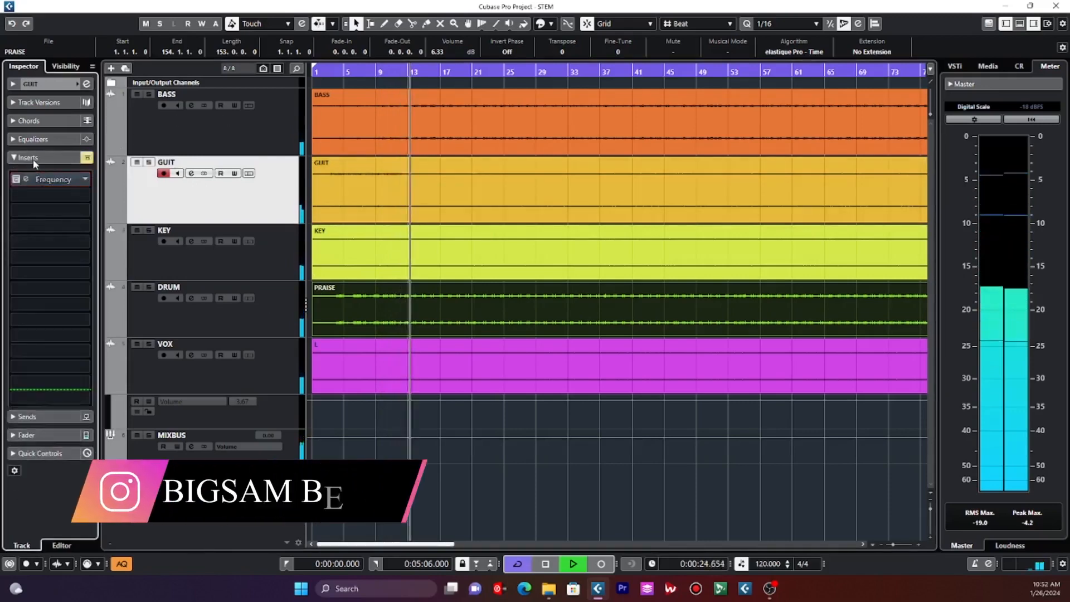
{"action": "left_click", "coordinate": [32, 158]}
Mute the VOX track to audition the mix without it, and unmute it.
{"action": "left_click", "coordinate": [262, 373]}
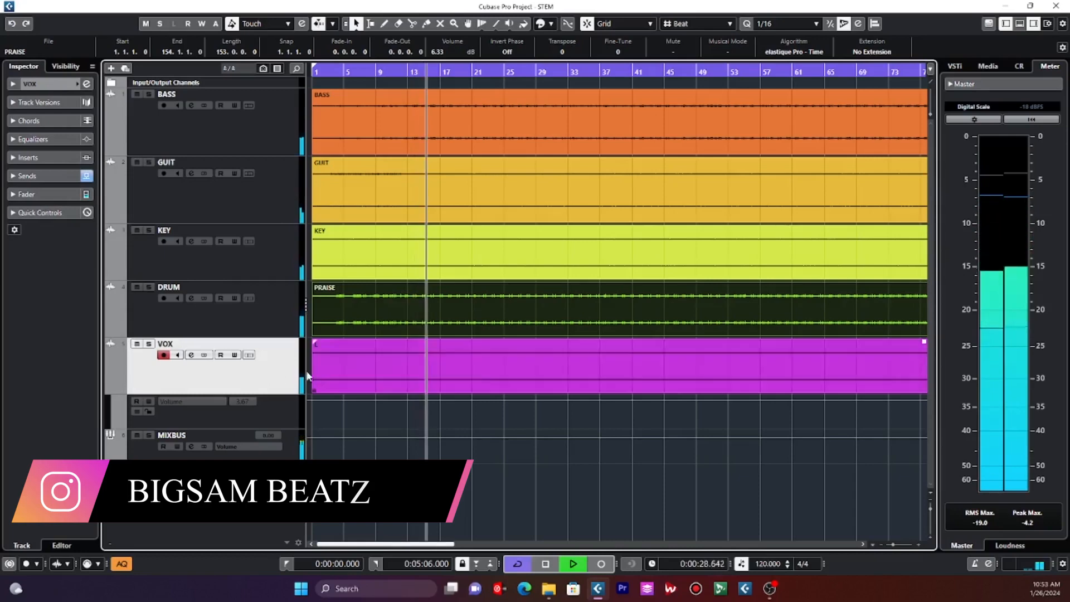
{"action": "left_click", "coordinate": [136, 344]}
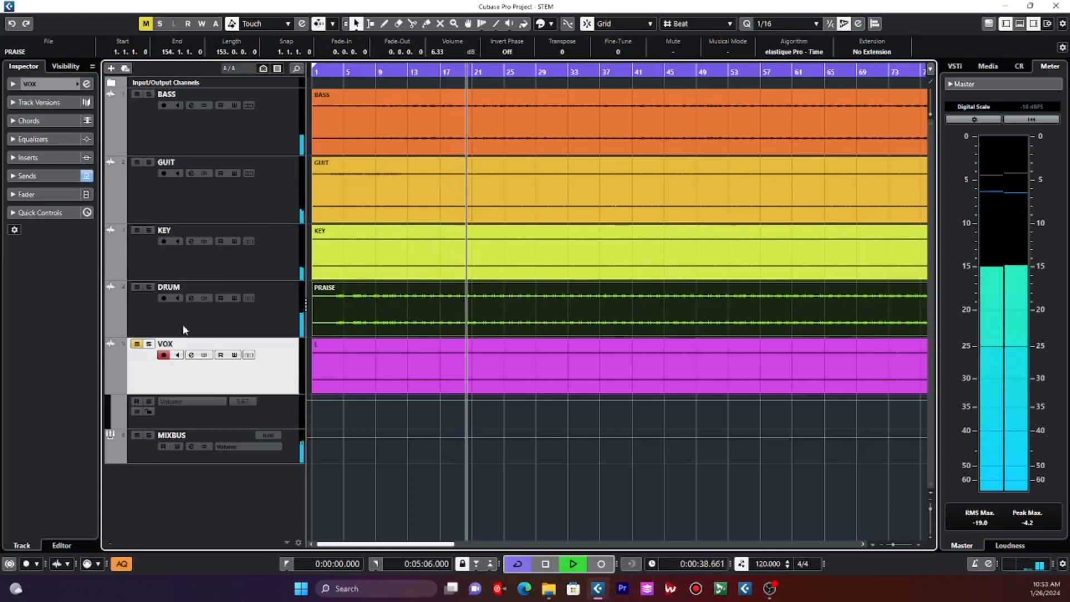
{"action": "left_click", "coordinate": [136, 344]}
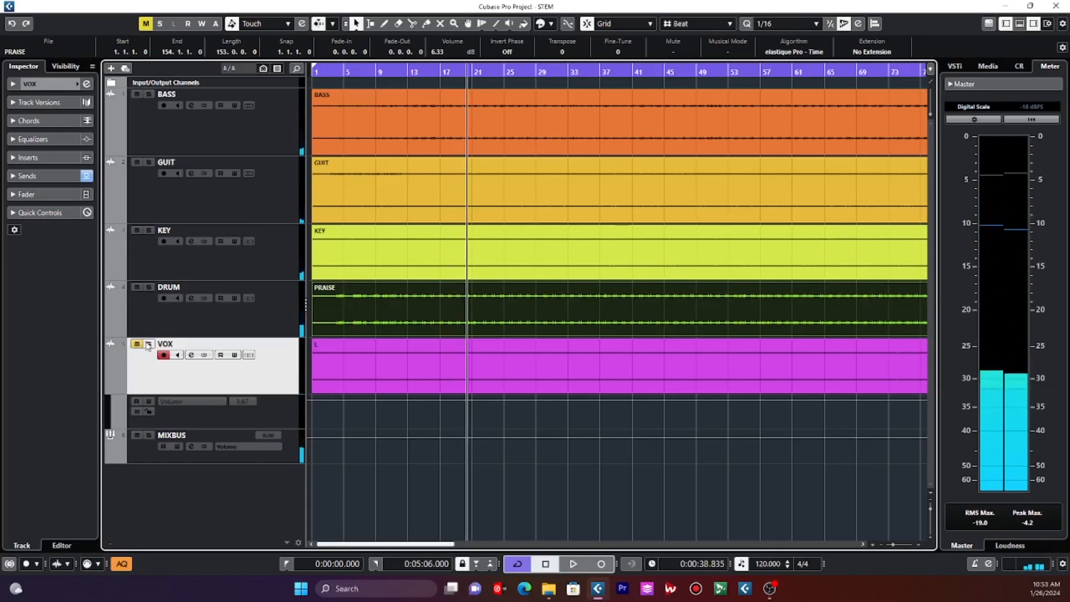
Reload the Frequency EQ in the DRUM track's first insert slot.
{"action": "left_click", "coordinate": [157, 323]}
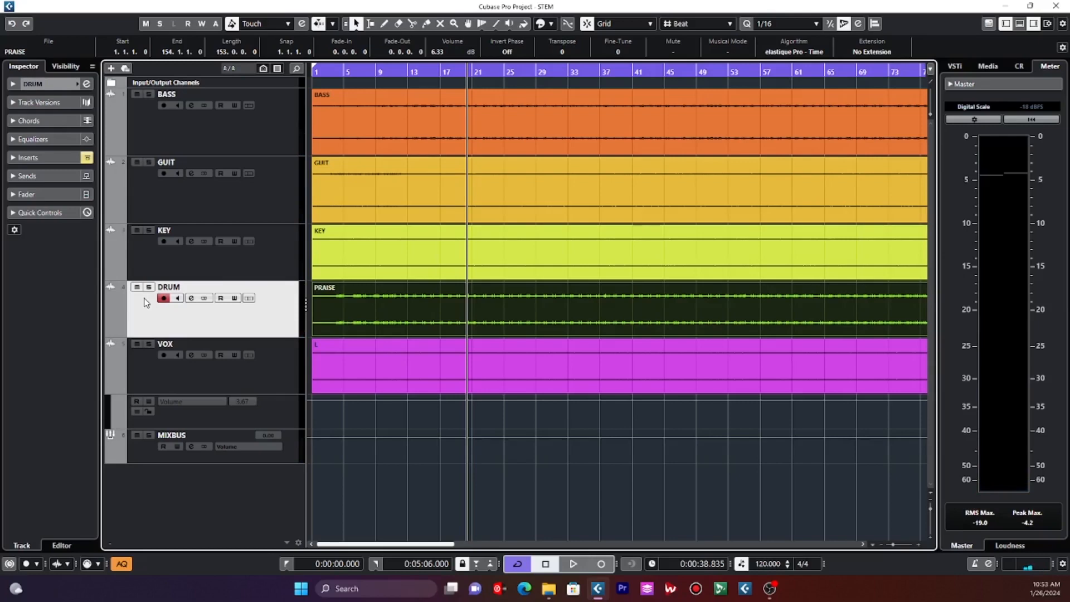
{"action": "left_click", "coordinate": [49, 160]}
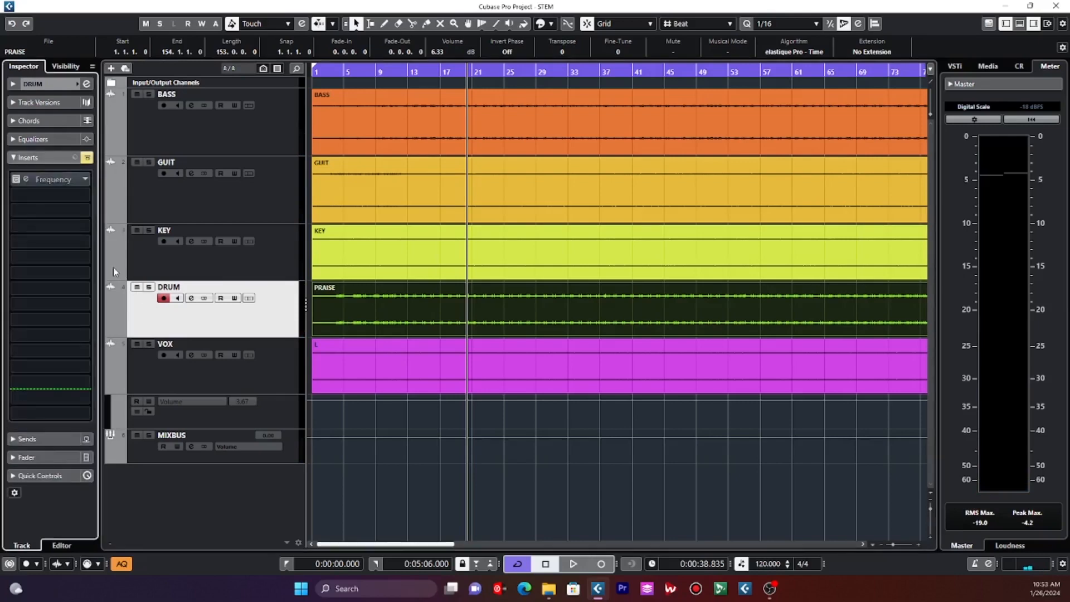
{"action": "left_click", "coordinate": [82, 179]}
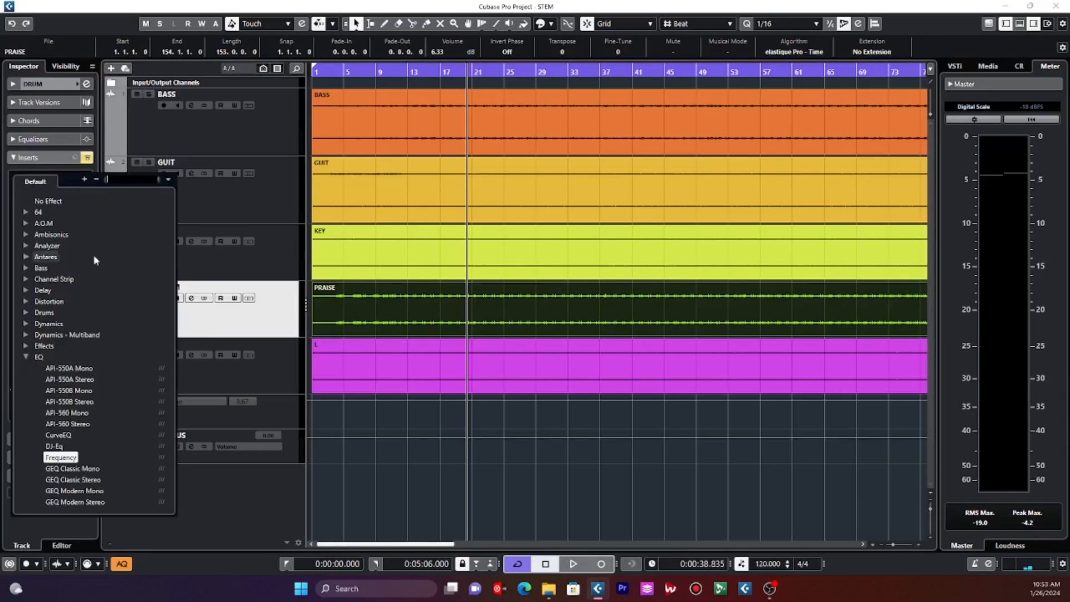
{"action": "left_click", "coordinate": [68, 457]}
{"action": "left_click", "coordinate": [511, 319]}
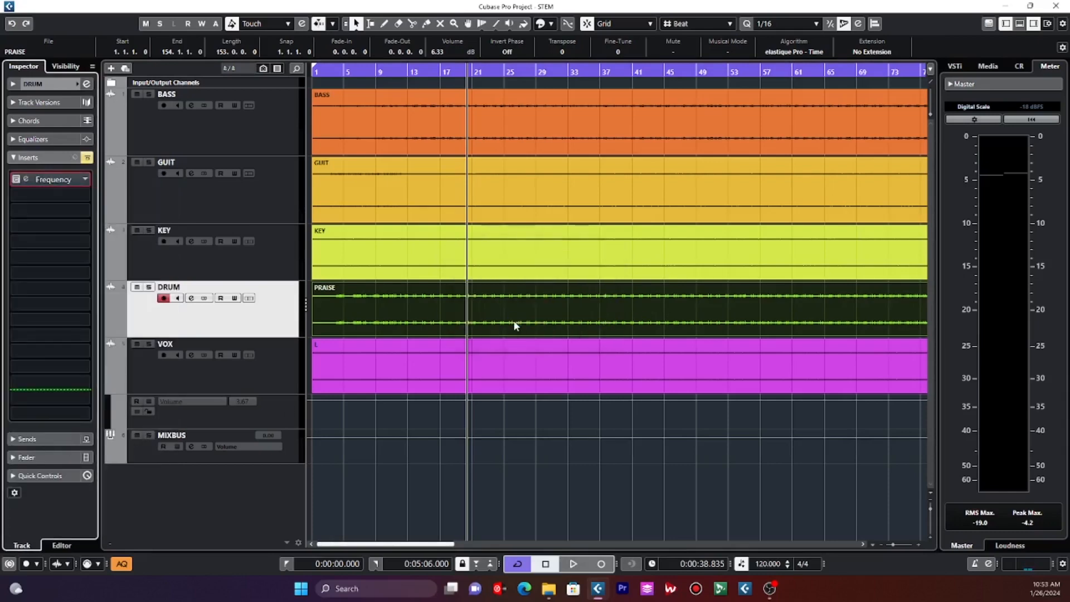
Reposition the DRUM track's Frequency window and play a short passage to view the drum spectrum.
{"action": "mouse_move", "coordinate": [501, 85]}
{"action": "left_mouse_down"}
{"action": "mouse_move", "coordinate": [551, 89]}
{"action": "mouse_move", "coordinate": [518, 97]}
{"action": "left_mouse_up"}
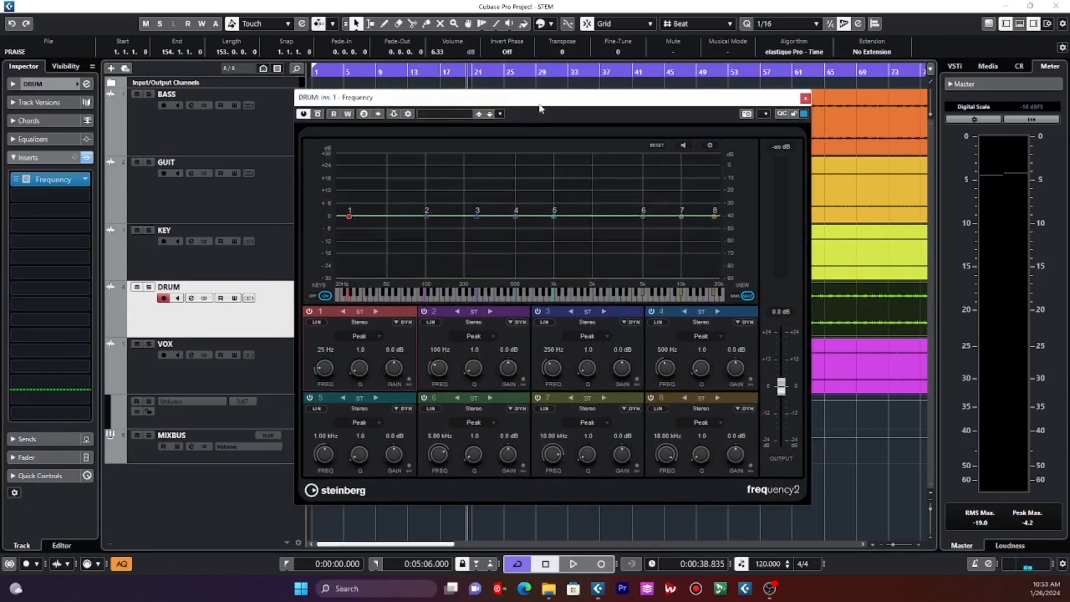
{"action": "left_click_drag", "start_coordinate": [539, 98], "coordinate": [533, 83]}
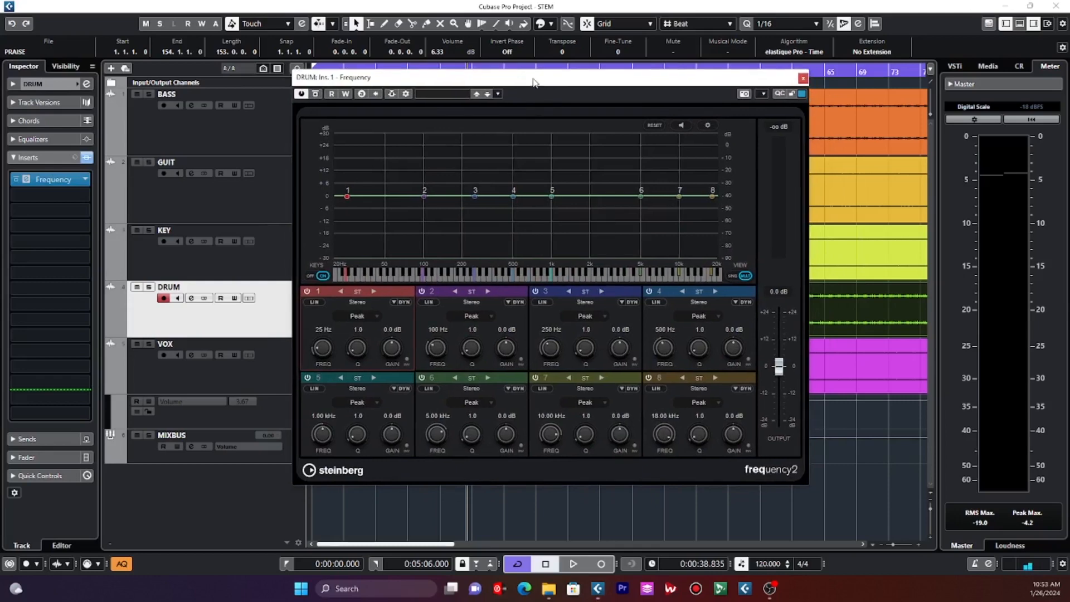
{"action": "key", "text": "space"}
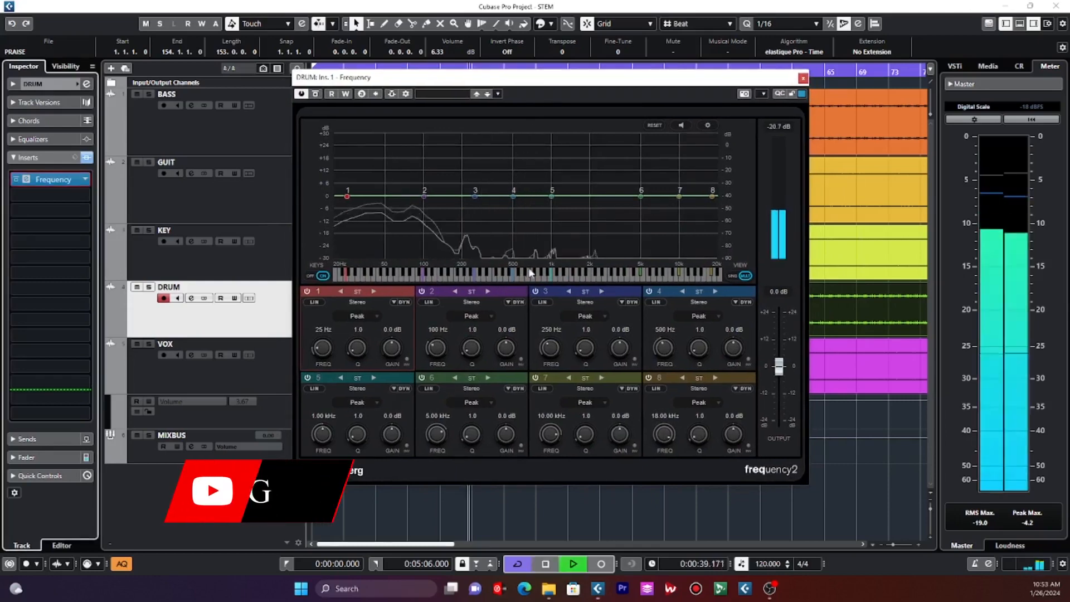
{"action": "key", "text": "space"}
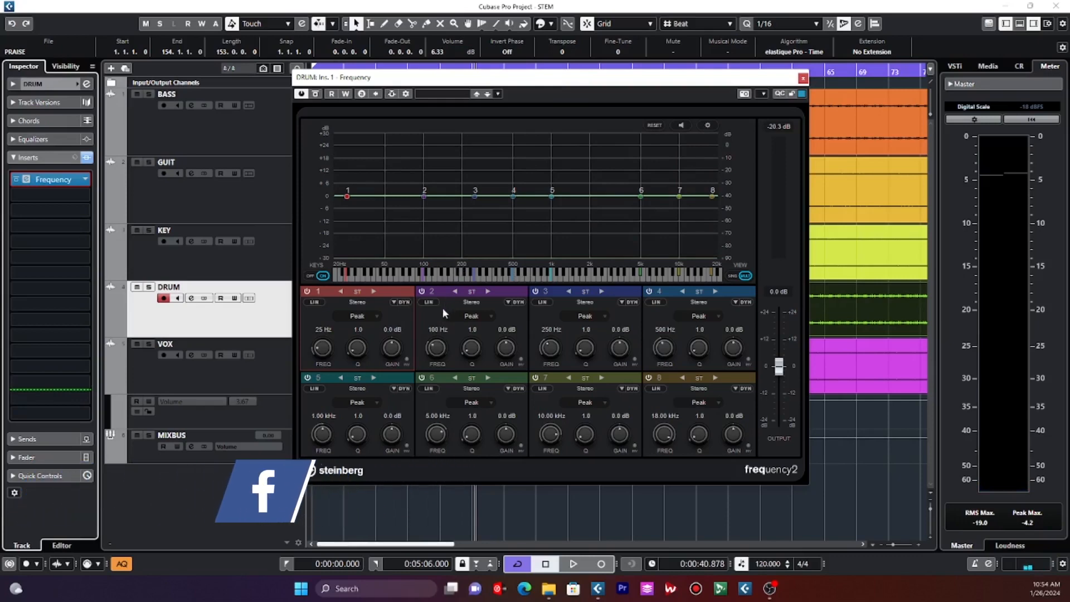
Switch EQ band 5 at 1.00 kHz to Mid/Side processing and show it in single-band view.
{"action": "left_click", "coordinate": [373, 378]}
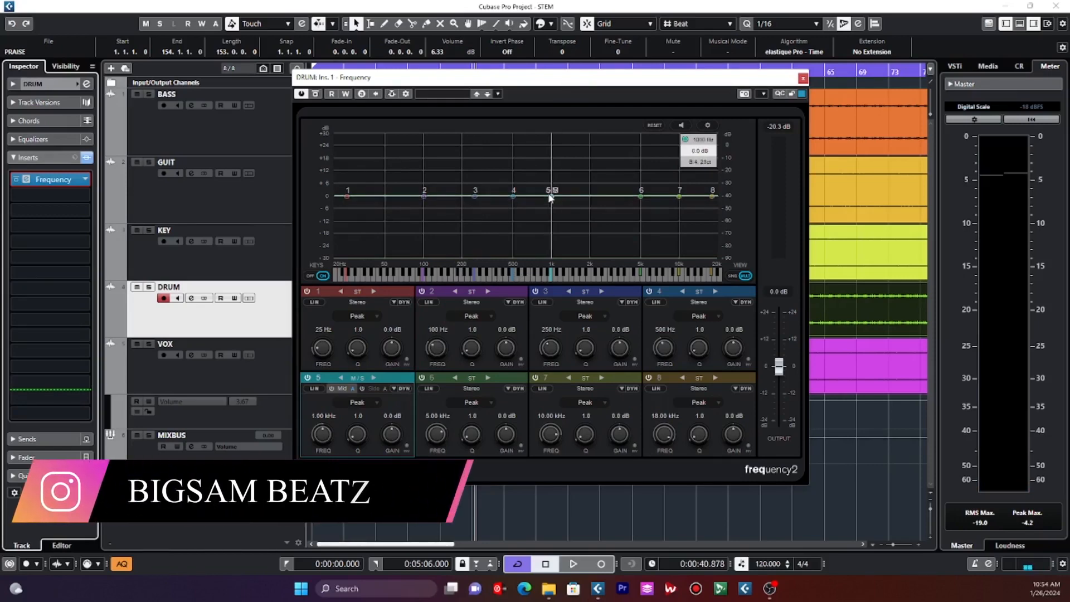
{"action": "left_click_drag", "start_coordinate": [549, 197], "coordinate": [546, 201]}
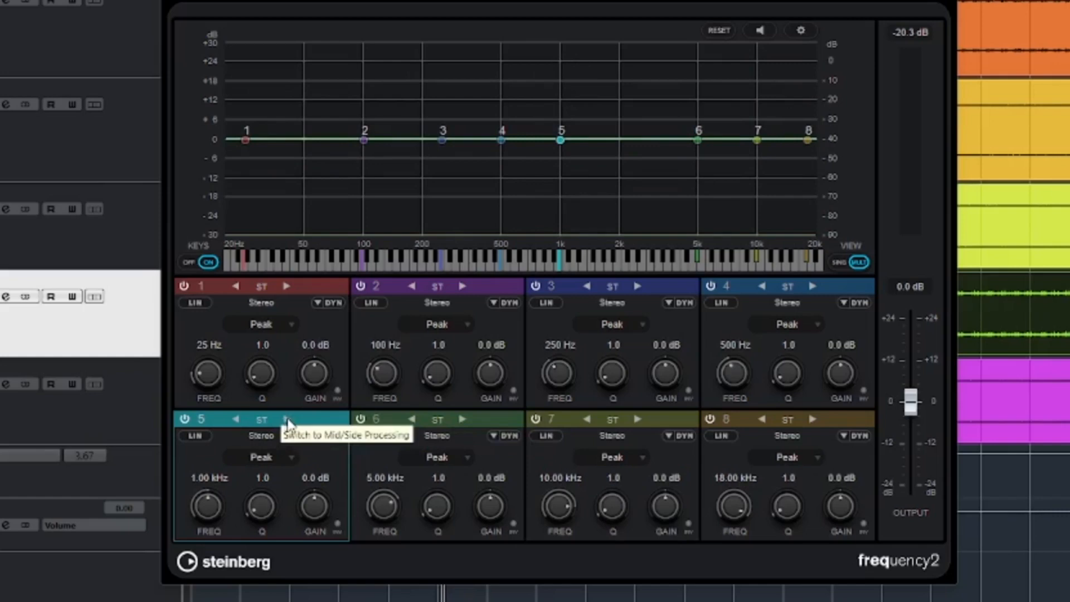
{"action": "left_click", "coordinate": [286, 419]}
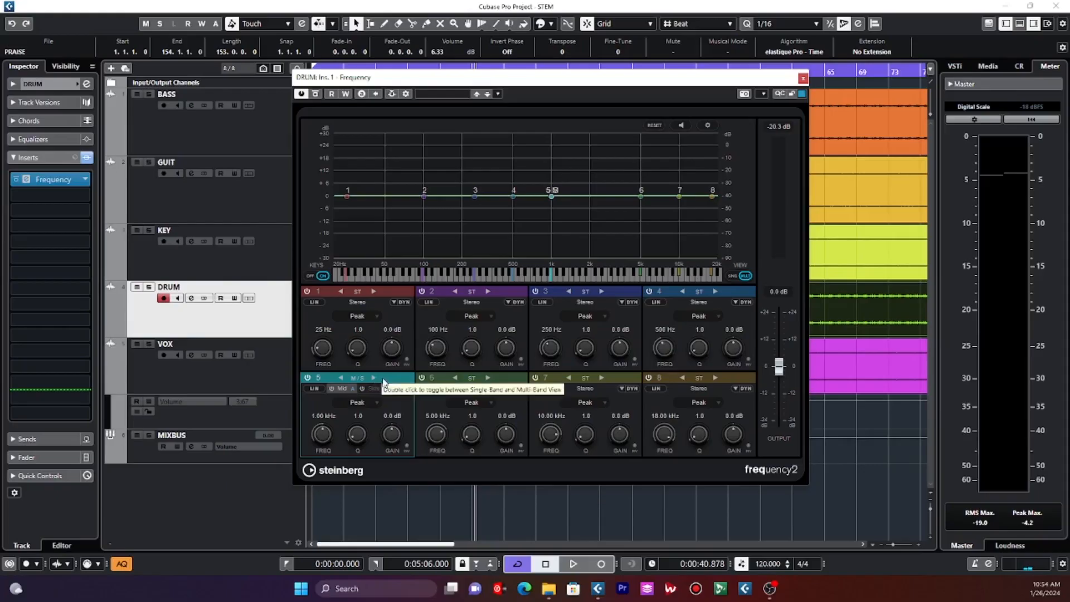
{"action": "double_click", "coordinate": [387, 379]}
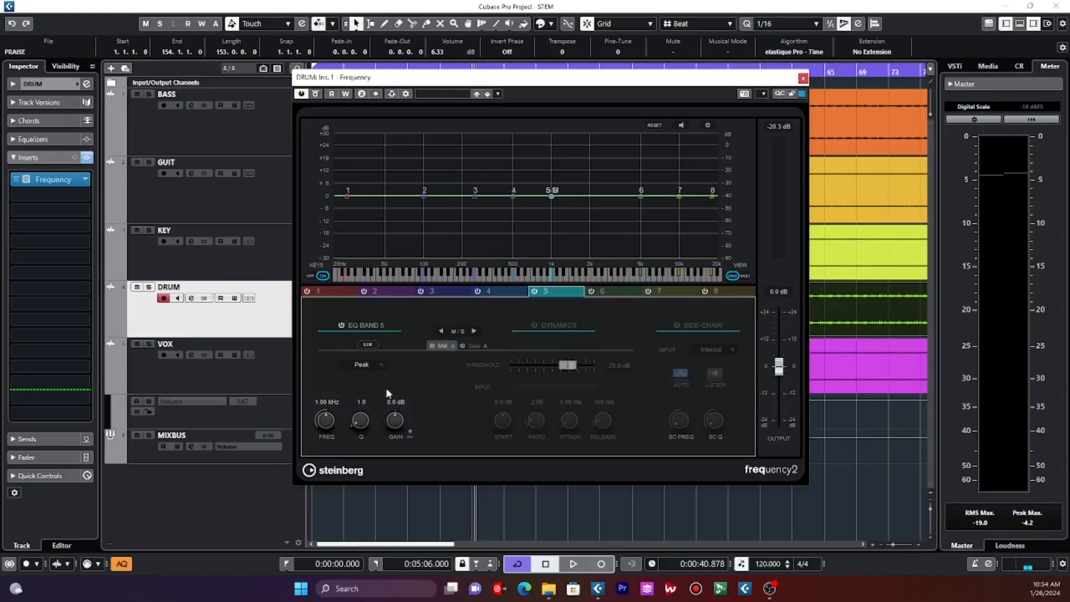
Enable dynamics for EQ band 5 and set its side-chain input to Side-Chain 1.
{"action": "left_click", "coordinate": [534, 325]}
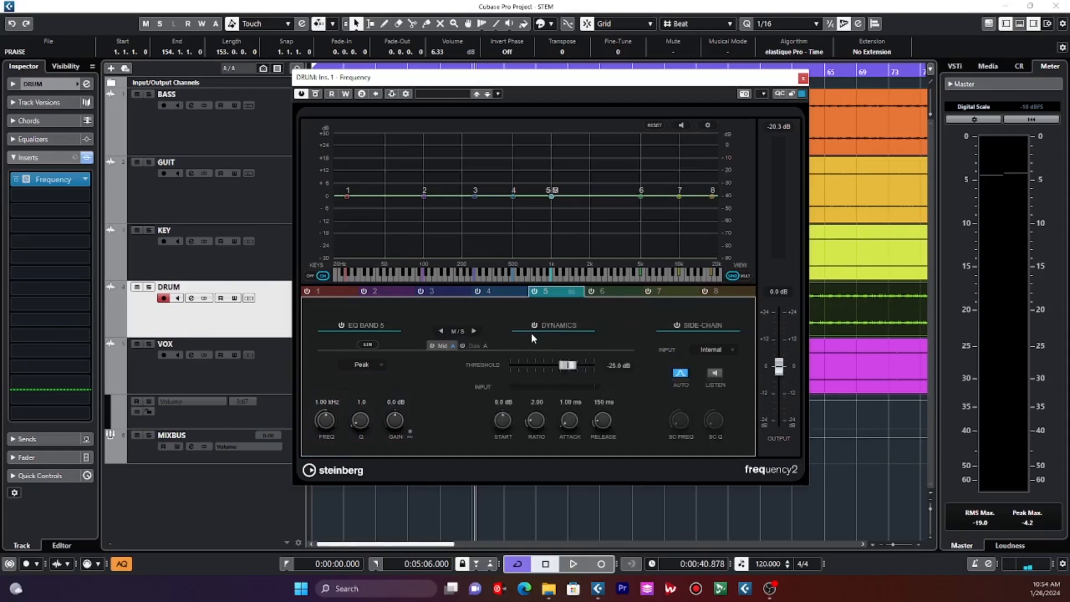
{"action": "left_click", "coordinate": [713, 349]}
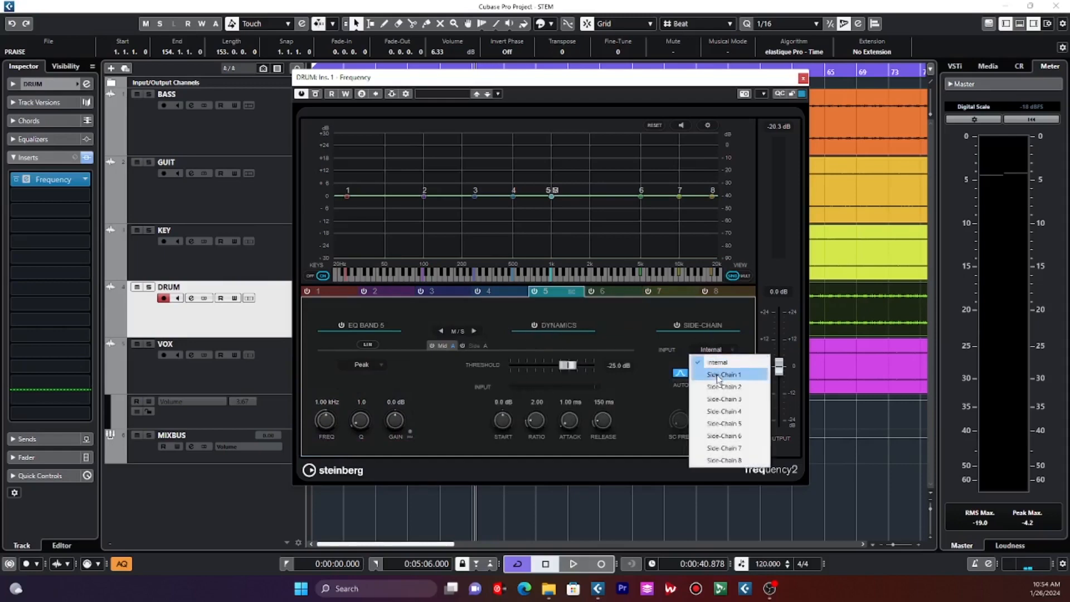
{"action": "left_click", "coordinate": [718, 375]}
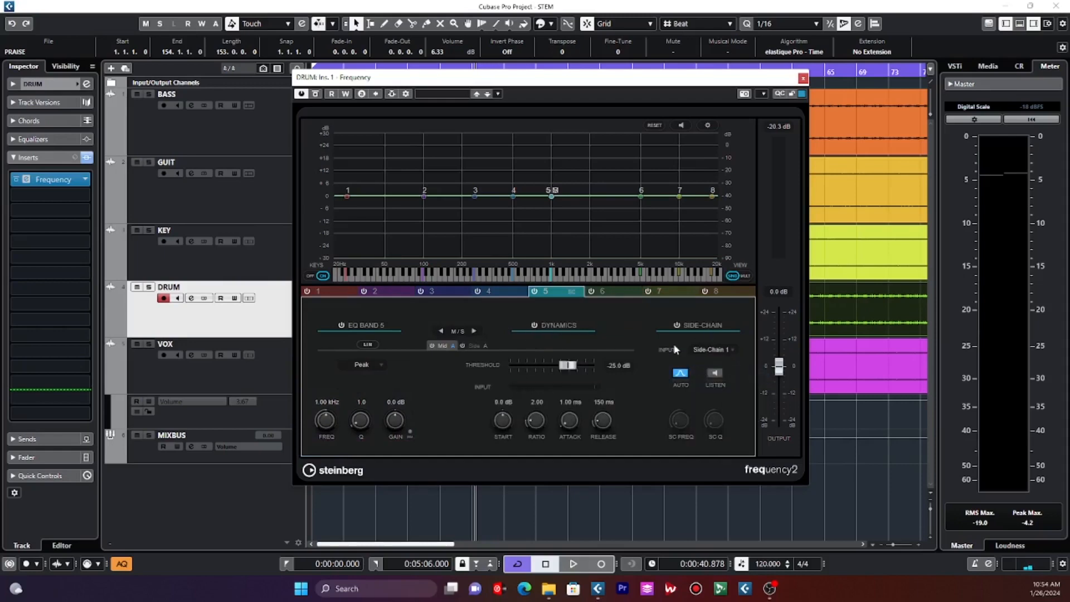
Add VOX as the source for side-chain input 1 - SC In and toggle its send's pre/post-fader setting.
{"action": "left_click", "coordinate": [406, 93]}
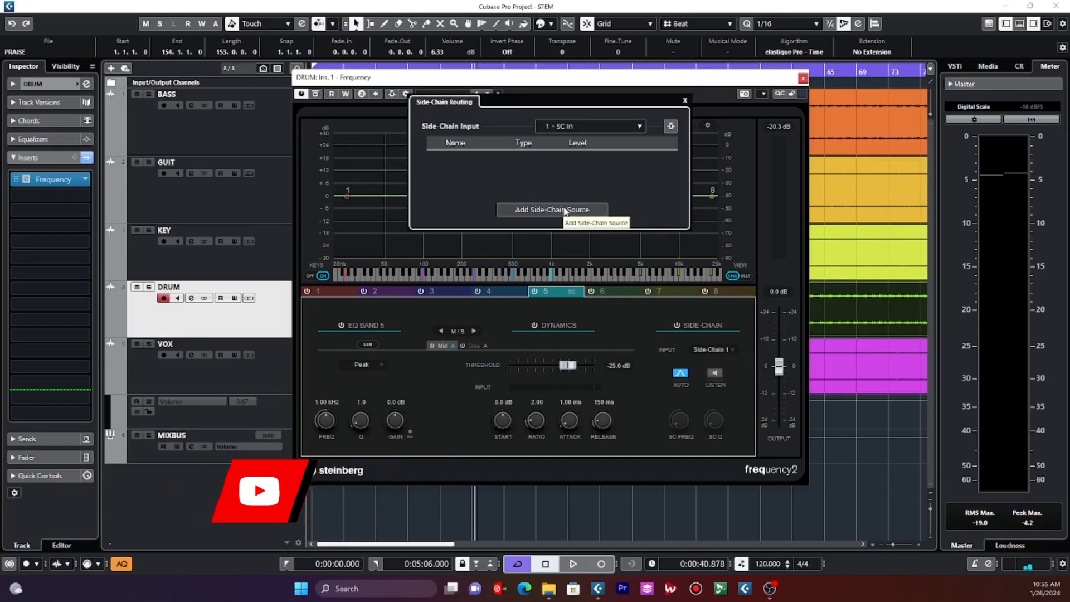
{"action": "left_click", "coordinate": [565, 210]}
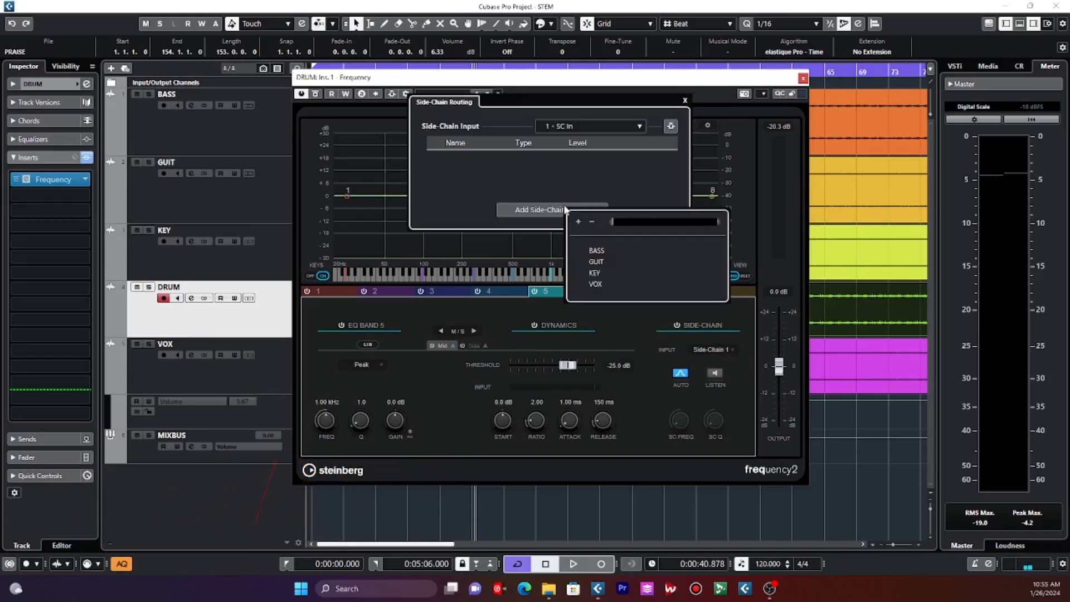
{"action": "left_click", "coordinate": [595, 284]}
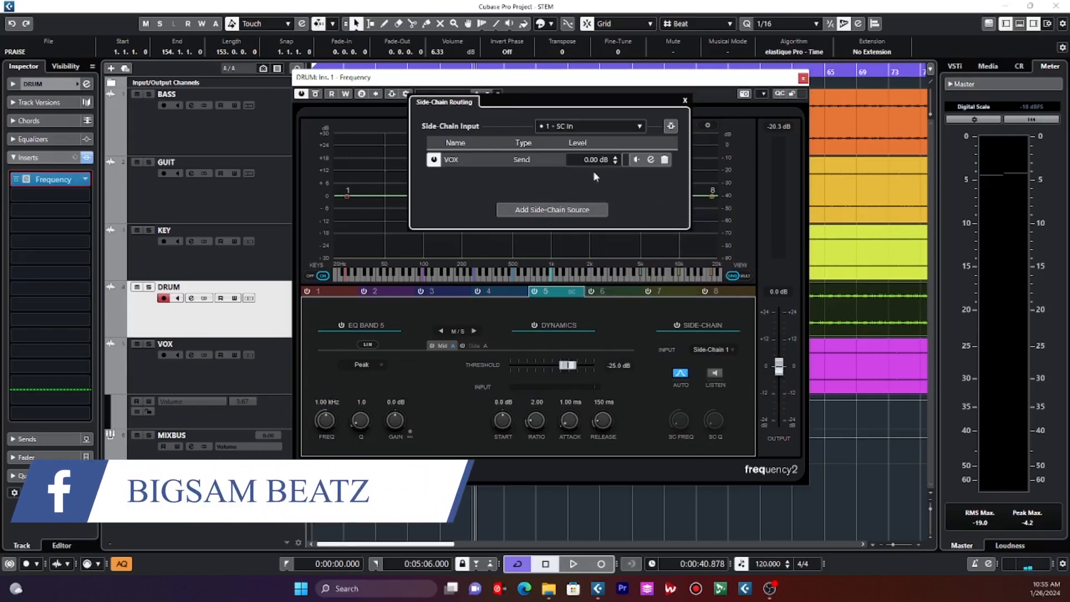
{"action": "left_click", "coordinate": [637, 162]}
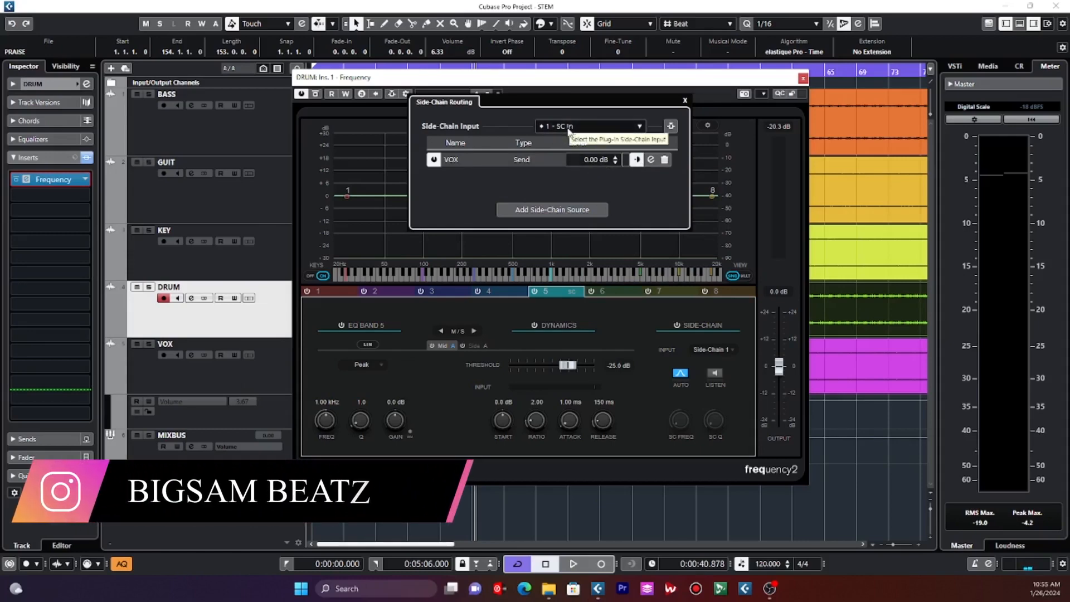
Close the side-chain routing settings and activate side-chaining for the DRUM track's Frequency EQ.
{"action": "left_click", "coordinate": [559, 85]}
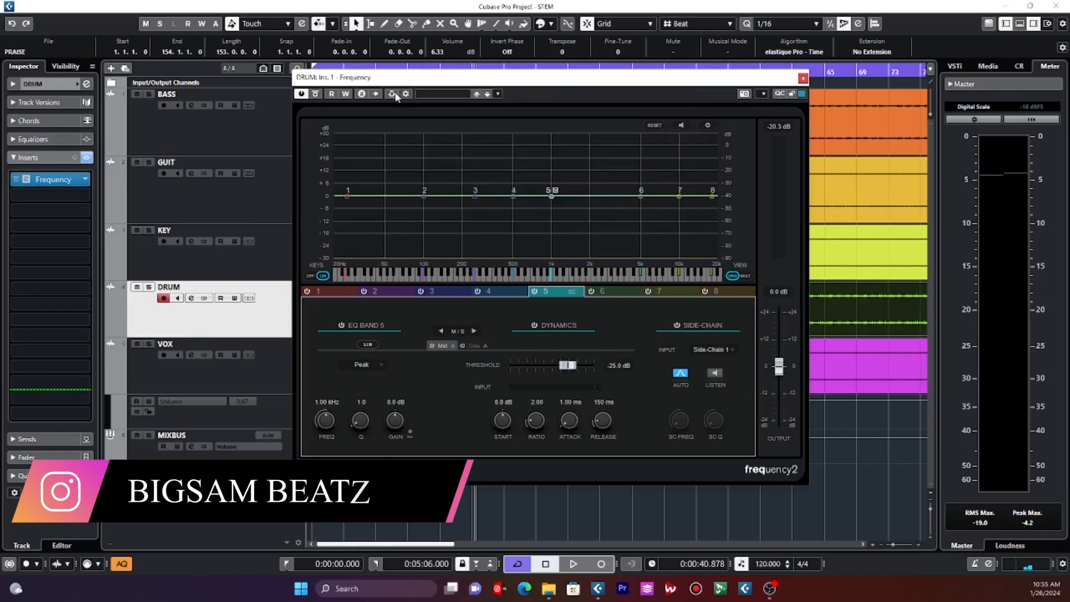
{"action": "left_click", "coordinate": [394, 94]}
{"action": "mouse_move", "coordinate": [552, 198]}
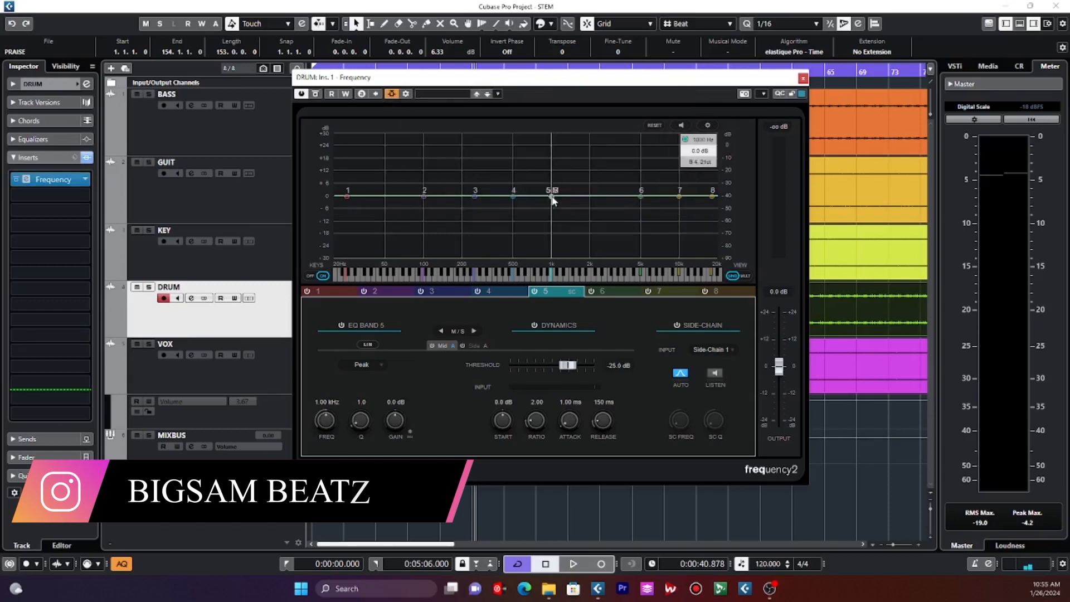
Cut EQ band 5's Mid signal by about 14.6 dB at 974 Hz and lower its dynamics threshold to about -45.9 dB.
{"action": "left_click_drag", "start_coordinate": [552, 199], "coordinate": [550, 230]}
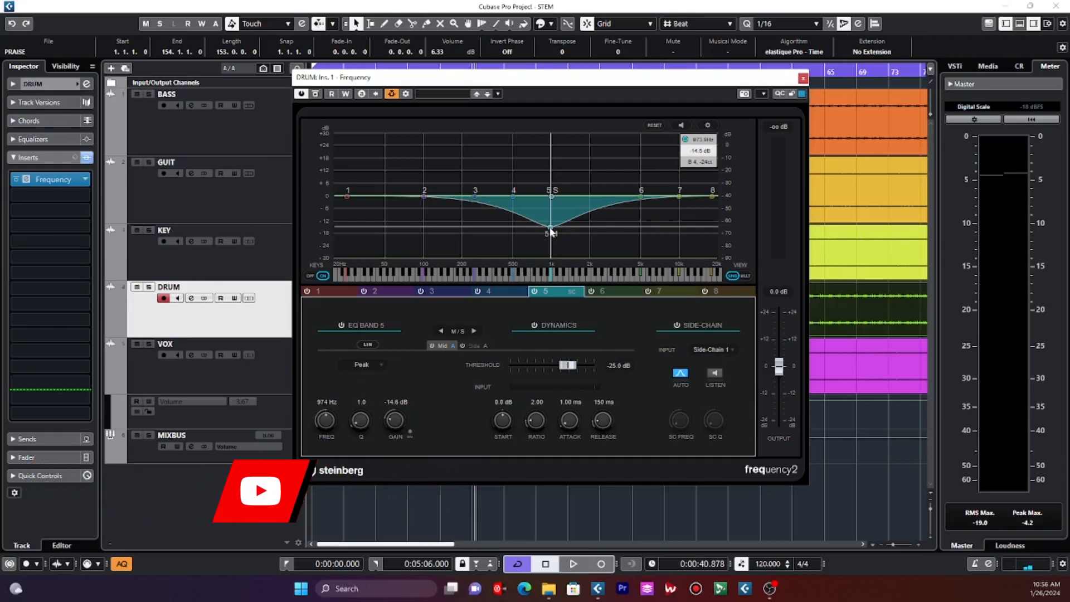
{"action": "left_click_drag", "start_coordinate": [567, 365], "coordinate": [540, 371]}
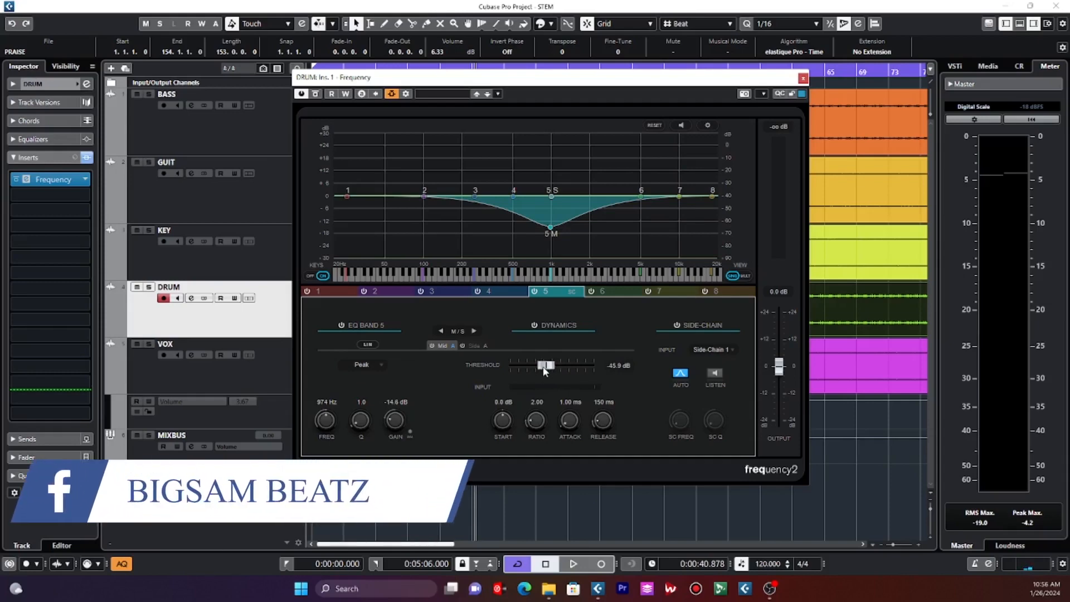
Lower band 5's threshold to about -51.2 dB while playing DRUM and VOX soloed, and audition the full mix.
{"action": "left_click", "coordinate": [149, 288]}
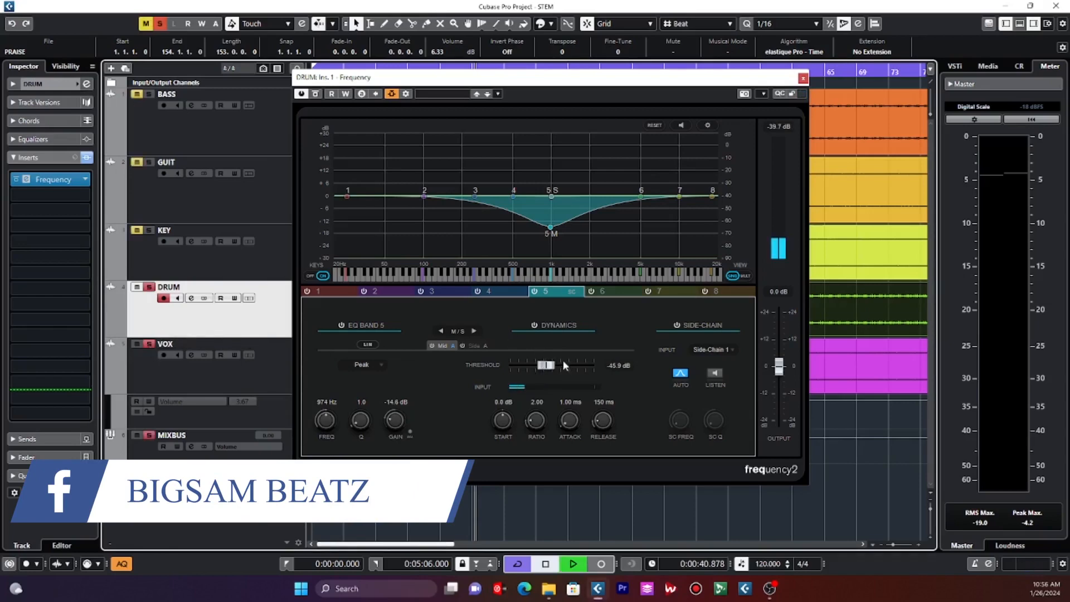
{"action": "left_click_drag", "start_coordinate": [544, 364], "coordinate": [541, 365]}
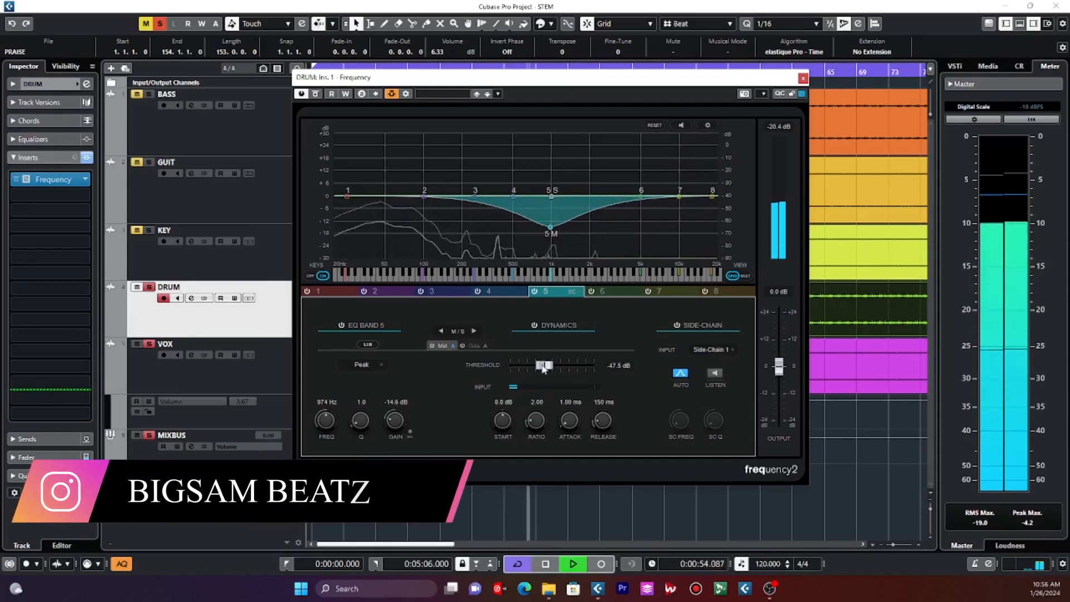
{"action": "left_click_drag", "start_coordinate": [543, 366], "coordinate": [536, 367]}
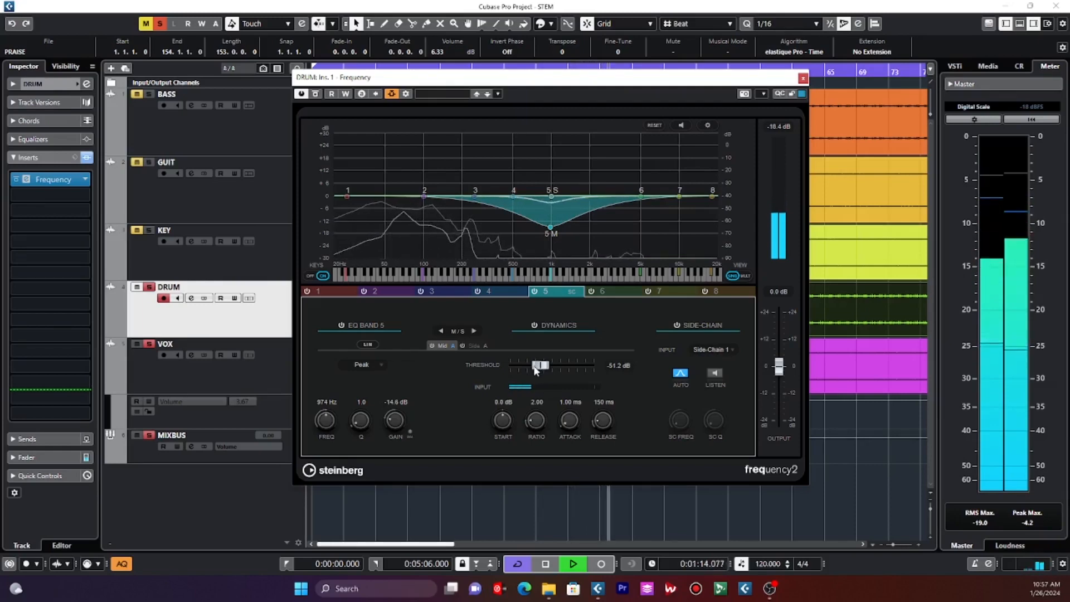
{"action": "key", "text": "space"}
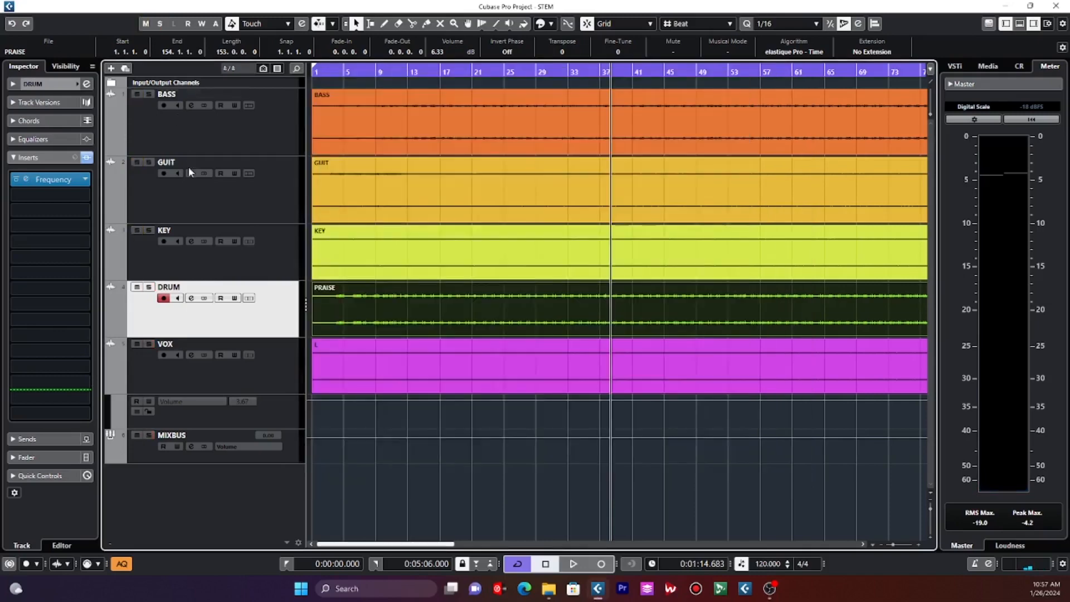
{"action": "key", "text": "space"}
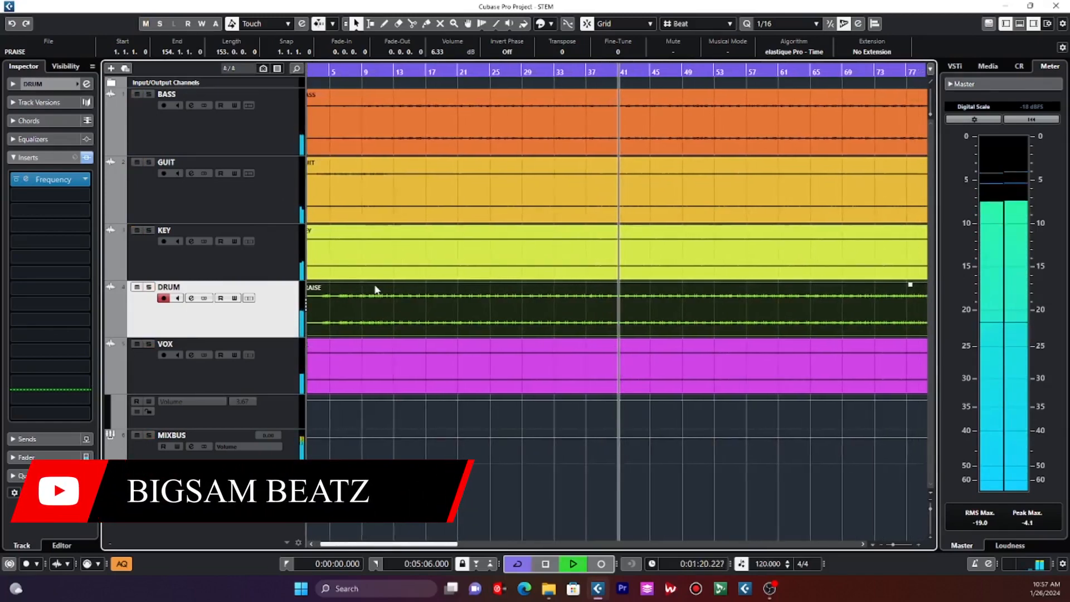
{"action": "key", "text": "space"}
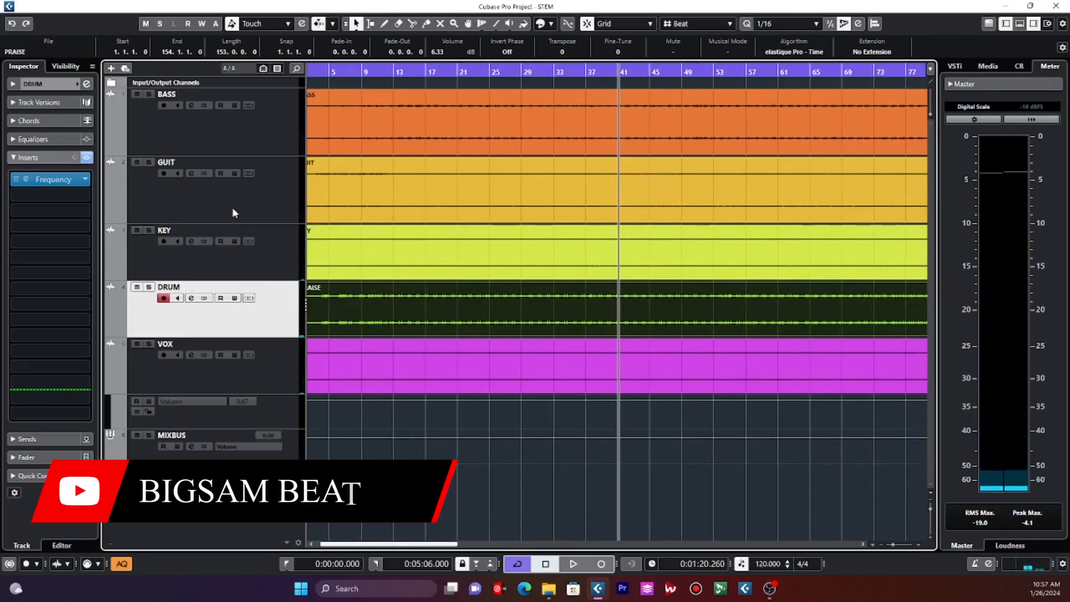
Activate and open the Frequency EQ on the GUIT track and play the mix to examine the guitar's spectrum.
{"action": "left_click", "coordinate": [233, 210]}
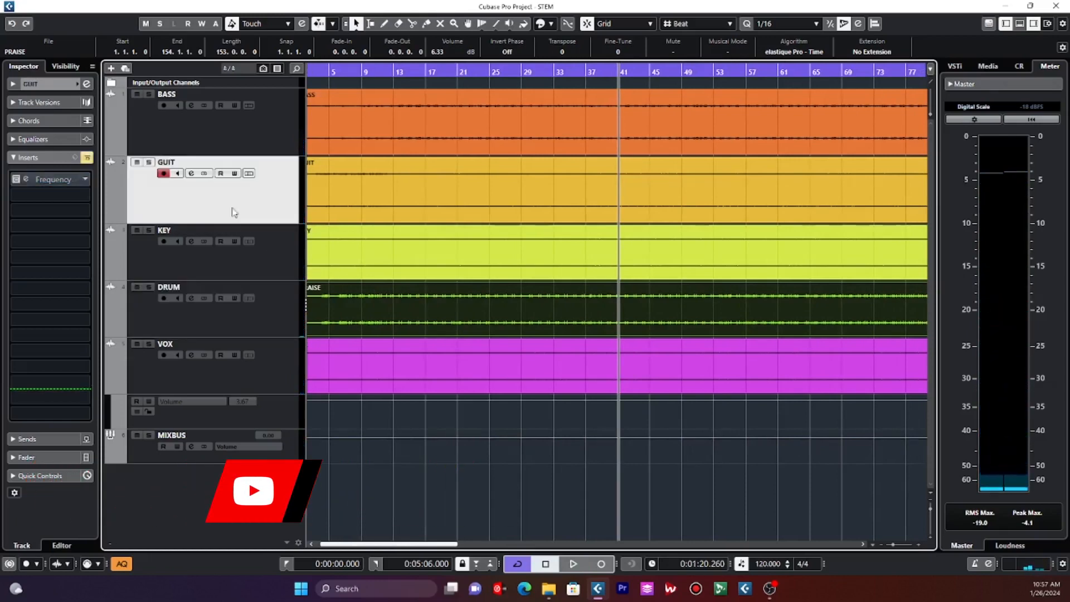
{"action": "left_click", "coordinate": [87, 179]}
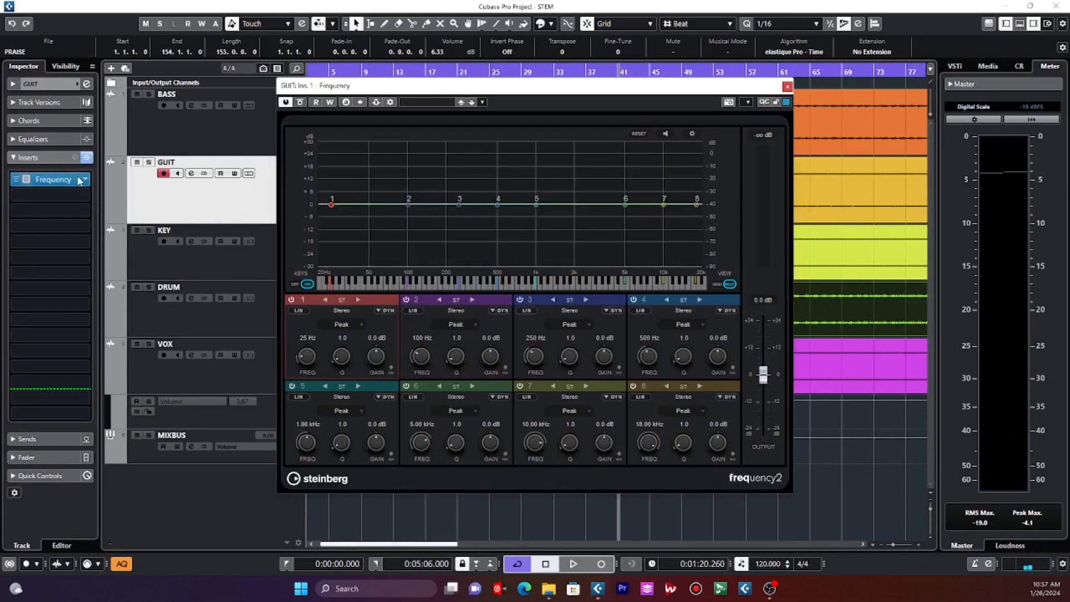
{"action": "key", "text": "space"}
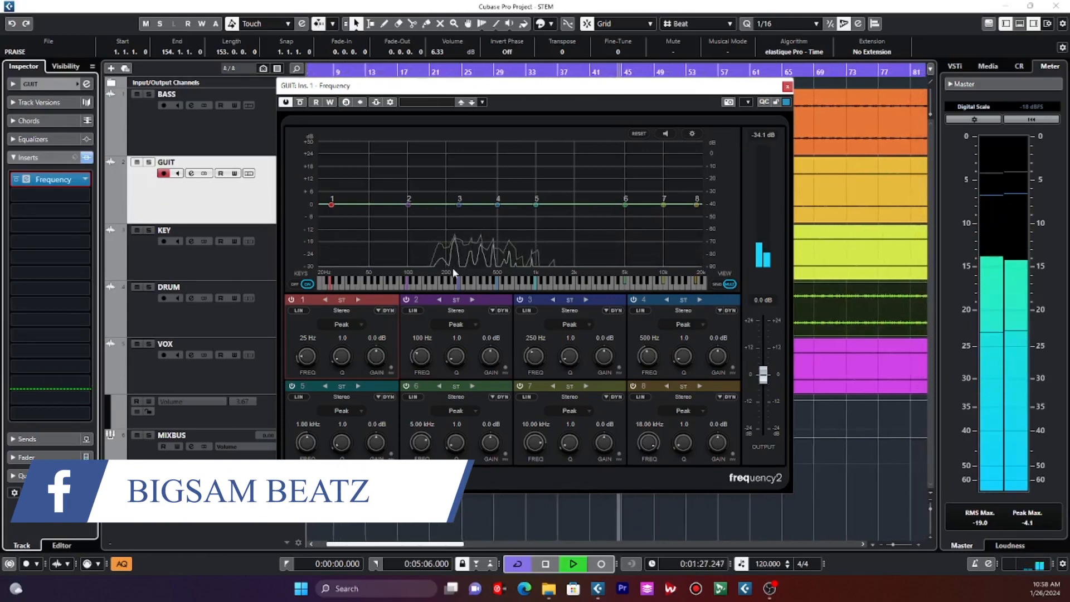
{"action": "key", "text": "space"}
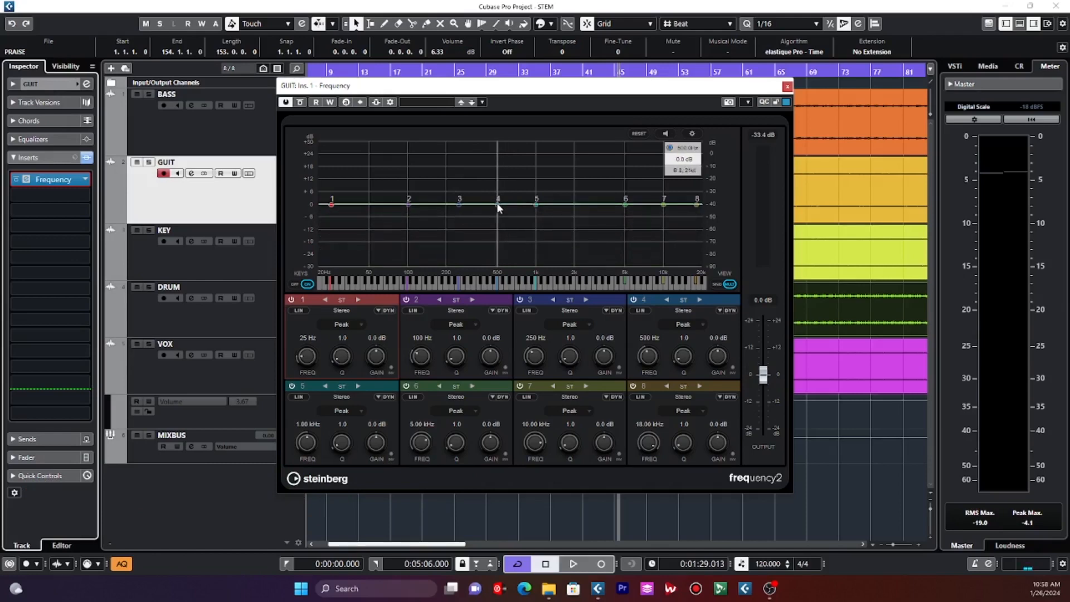
{"action": "key", "text": "space"}
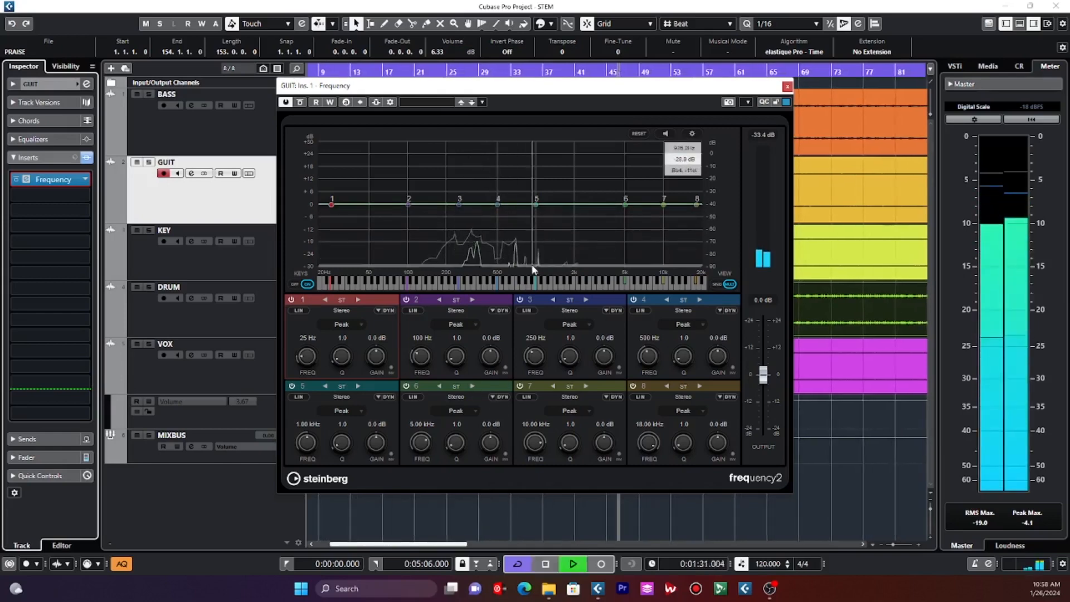
{"action": "key", "text": "space"}
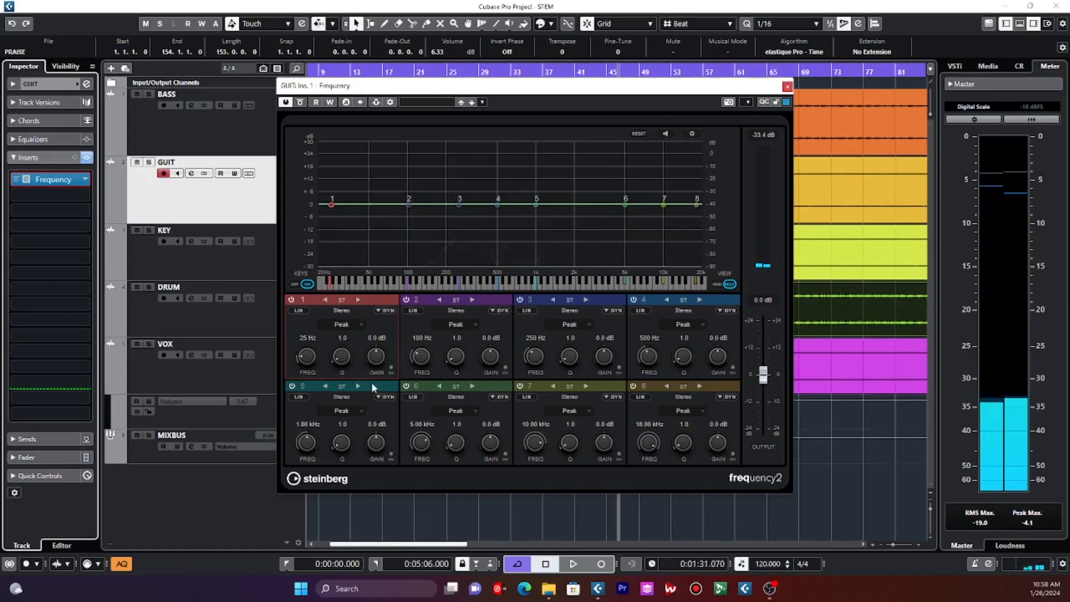
Switch GUIT EQ band 4 at 500 Hz to Mid/Side processing in single-band view and enable its dynamics.
{"action": "left_click", "coordinate": [700, 301]}
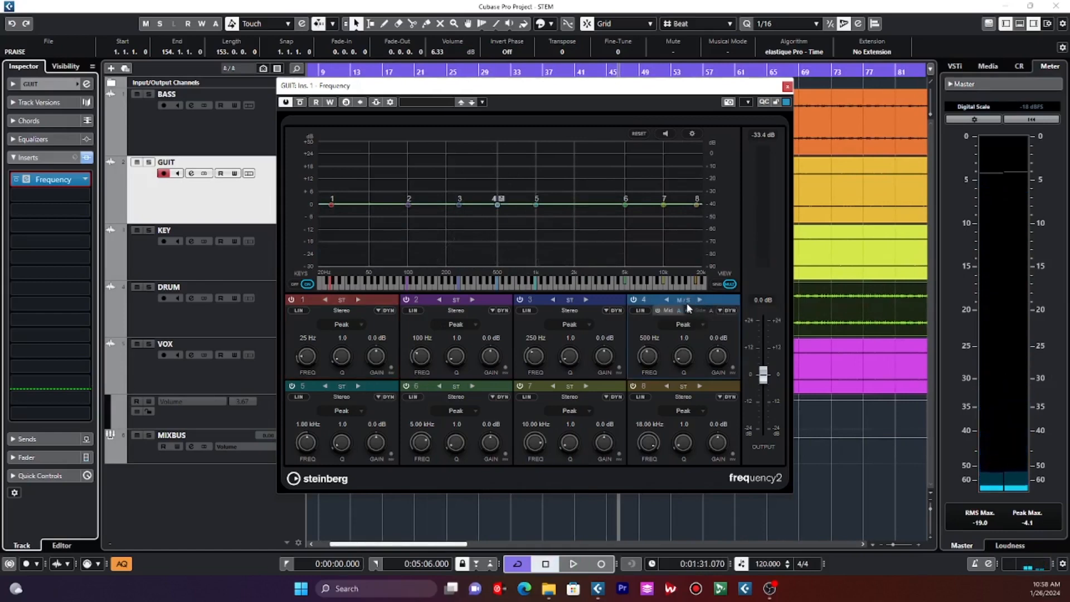
{"action": "left_click", "coordinate": [714, 299]}
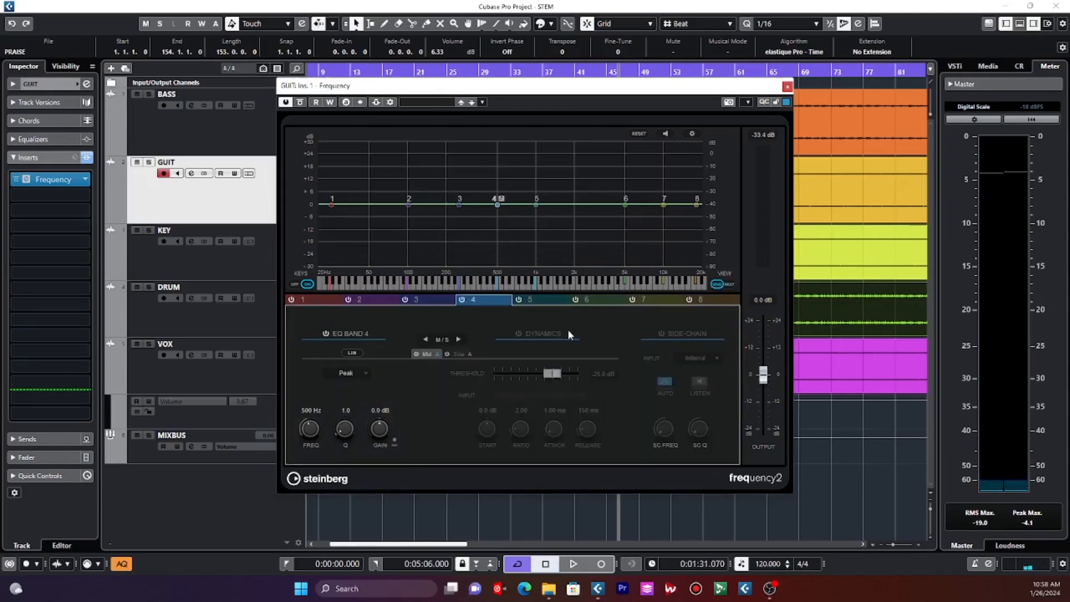
{"action": "left_click", "coordinate": [521, 334]}
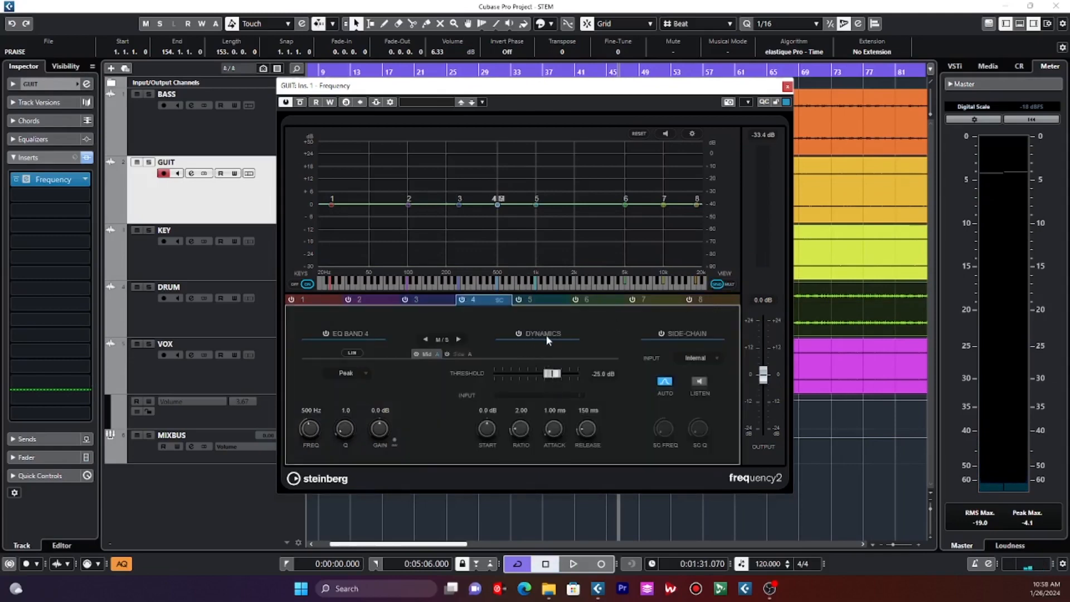
Side-chain GUIT EQ band 4 from VOX, using Side-Chain 1 with VOX as the source for 1 - SC In and side-chaining activated.
{"action": "left_click", "coordinate": [697, 358]}
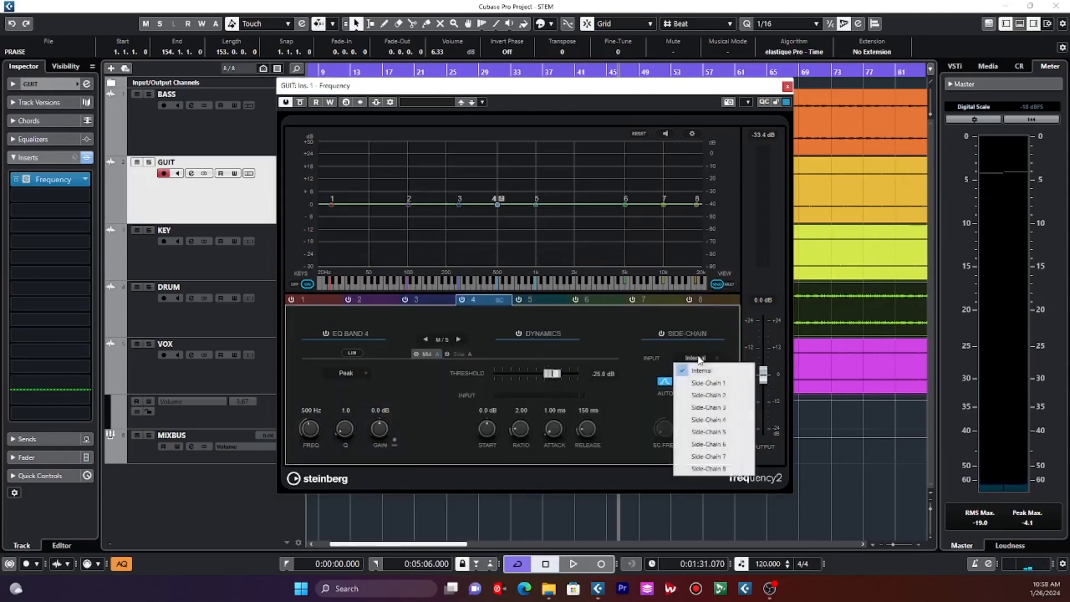
{"action": "left_click", "coordinate": [707, 385]}
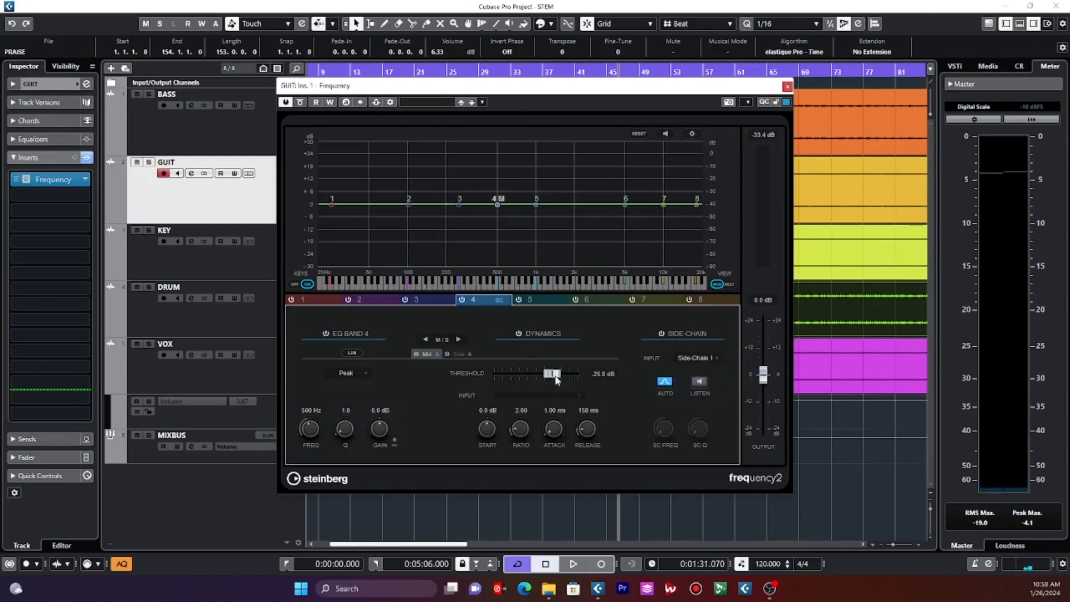
{"action": "left_click", "coordinate": [390, 103]}
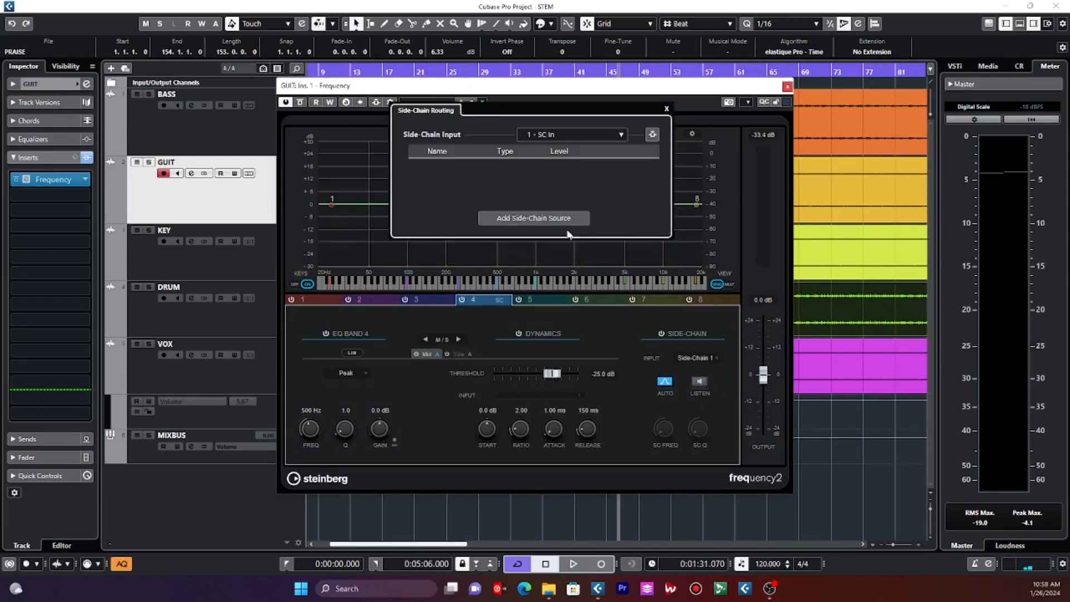
{"action": "left_click", "coordinate": [560, 218]}
{"action": "left_click", "coordinate": [595, 284]}
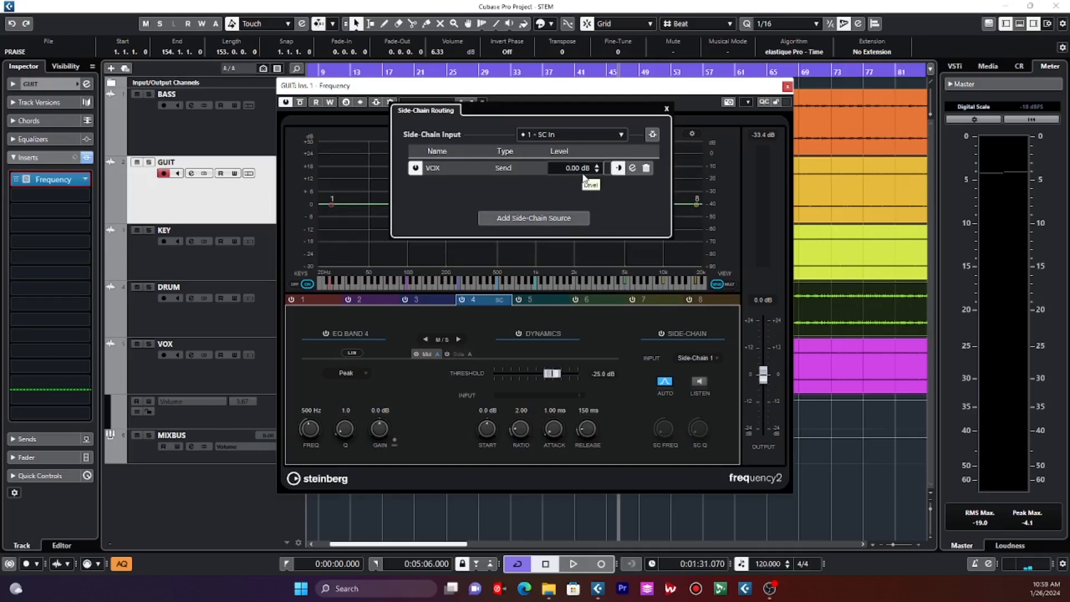
{"action": "left_click", "coordinate": [378, 102]}
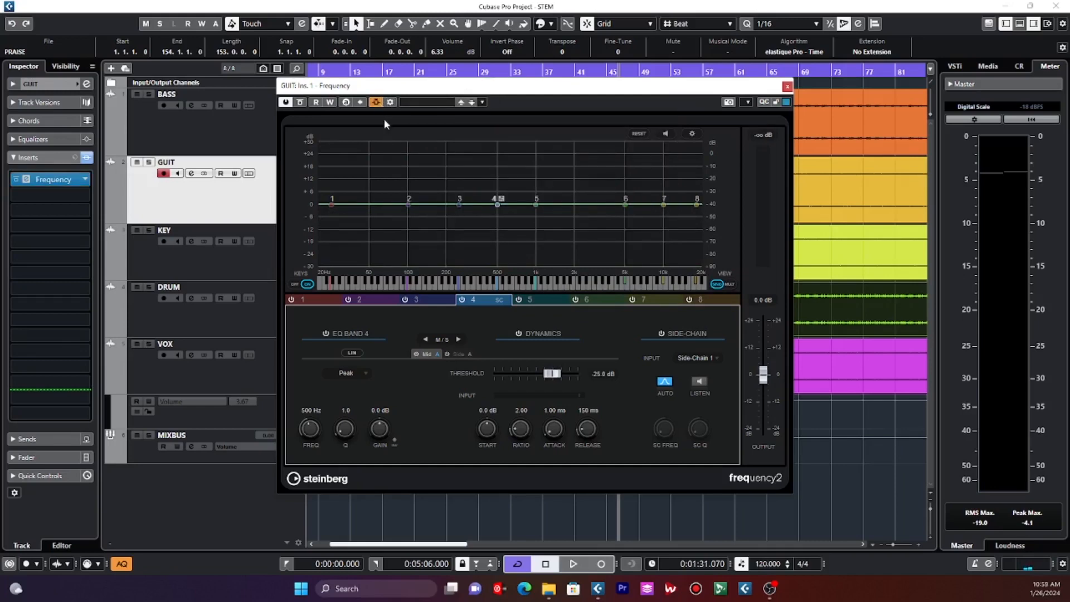
Cut band 4's Mid signal by about 14.1 dB at 468 Hz and lower its threshold to about -52.3 dB during playback.
{"action": "left_click_drag", "start_coordinate": [496, 202], "coordinate": [494, 235]}
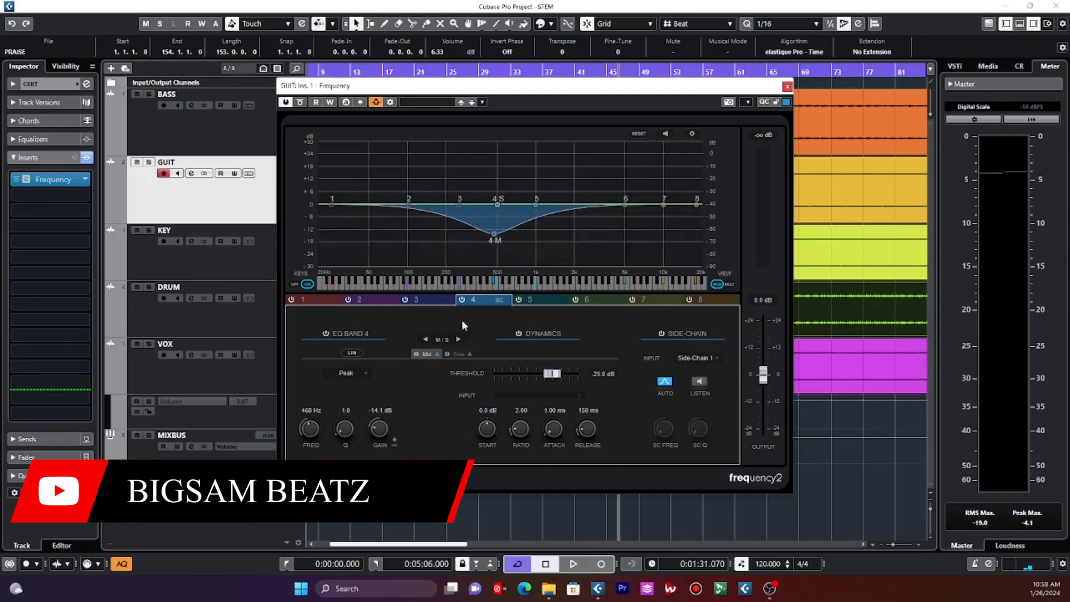
{"action": "key", "text": "space"}
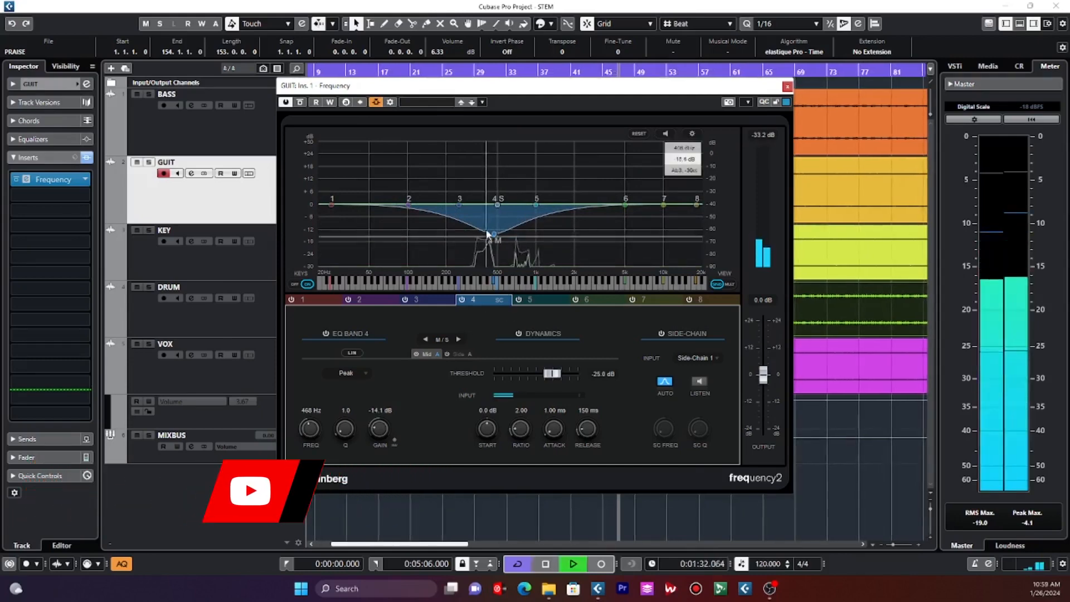
{"action": "left_click_drag", "start_coordinate": [560, 374], "coordinate": [525, 375]}
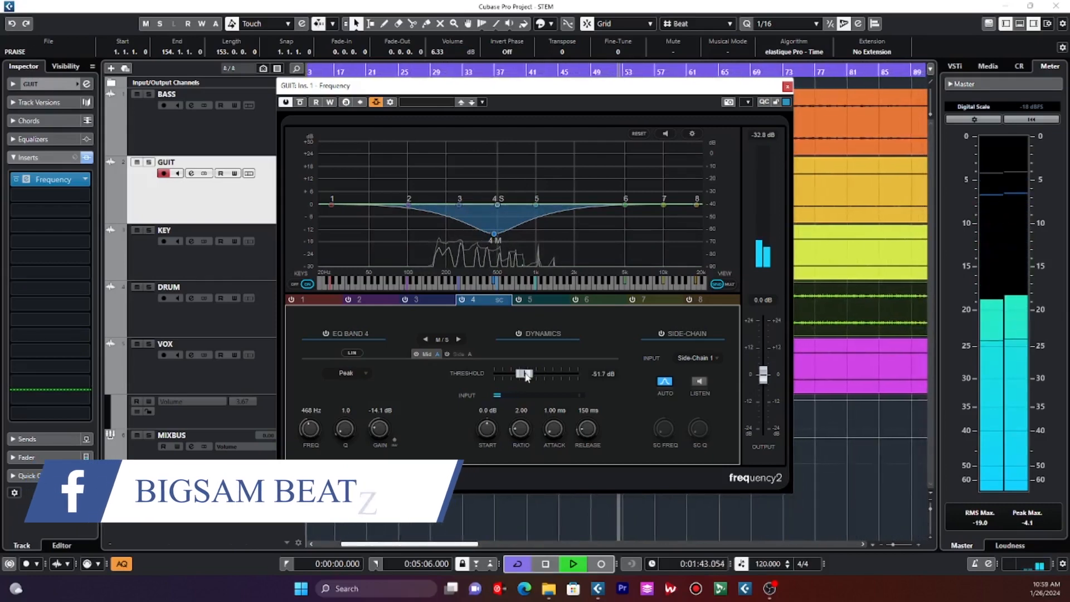
{"action": "left_click_drag", "start_coordinate": [524, 372], "coordinate": [523, 374]}
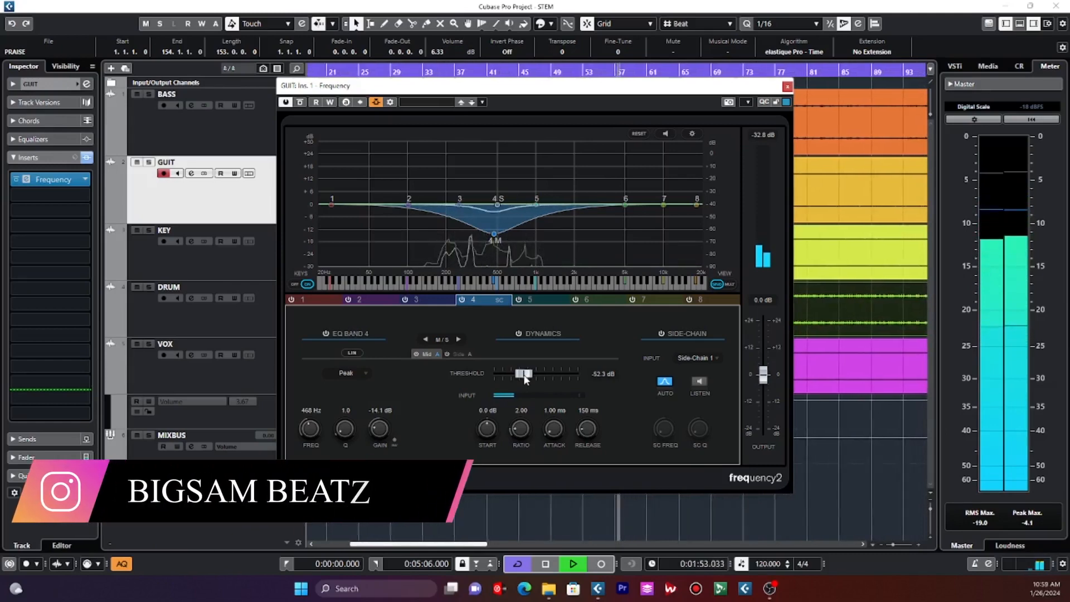
{"action": "key", "text": "space"}
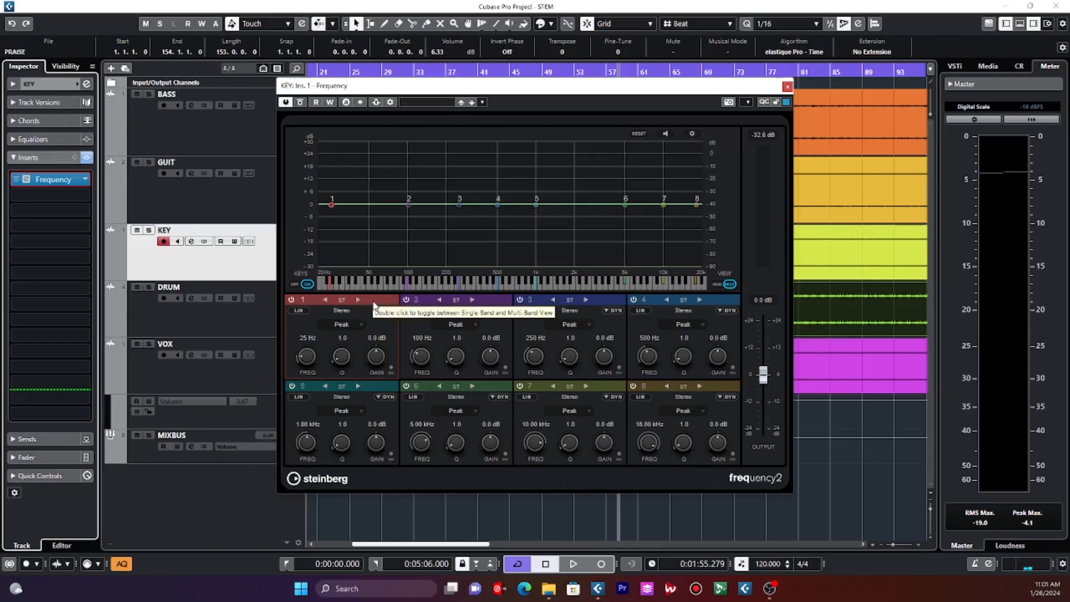
Show band 1 of the KEY track's Frequency EQ in single-band view and set its side-chain input to Side-Chain 1.
{"action": "double_click", "coordinate": [373, 303]}
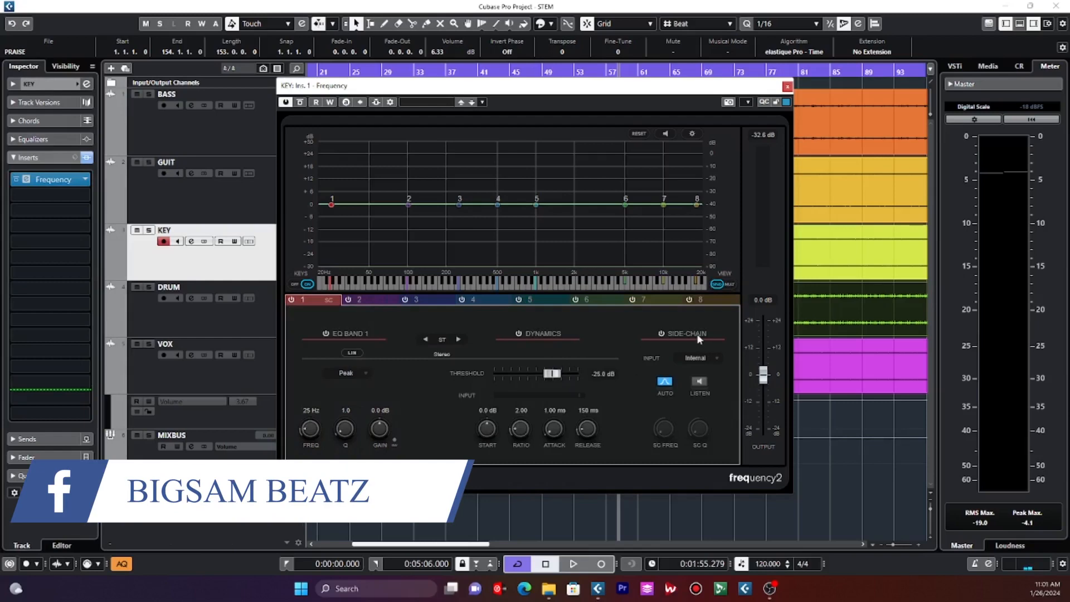
{"action": "left_click", "coordinate": [701, 358]}
{"action": "left_click", "coordinate": [707, 383]}
Add BASS as the source for side-chain input 1 - SC In and activate side-chaining for the KEY track's Frequency EQ.
{"action": "left_click", "coordinate": [390, 103]}
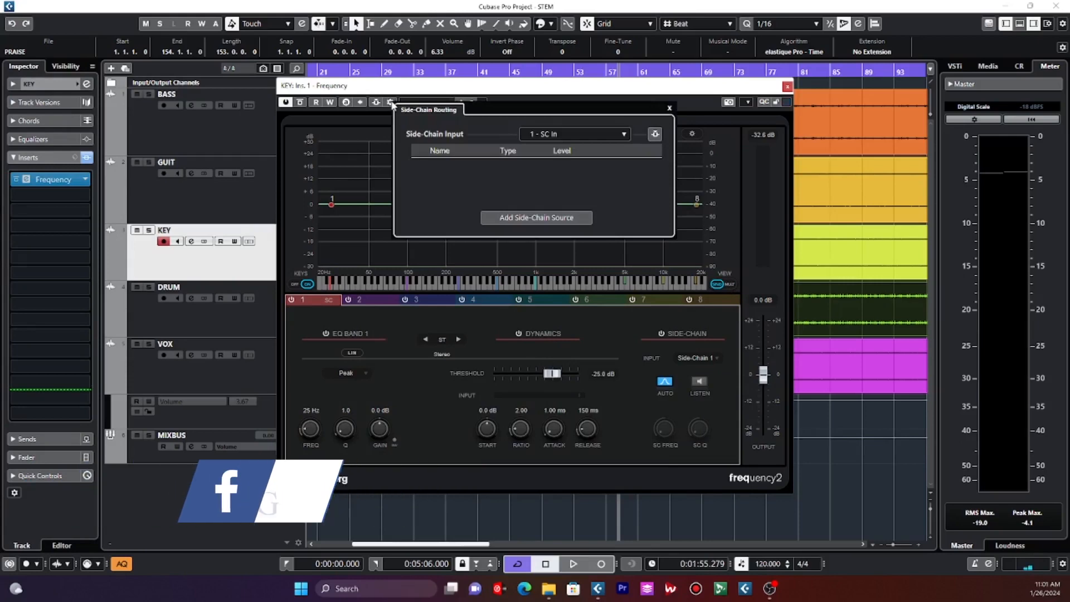
{"action": "left_click", "coordinate": [546, 218]}
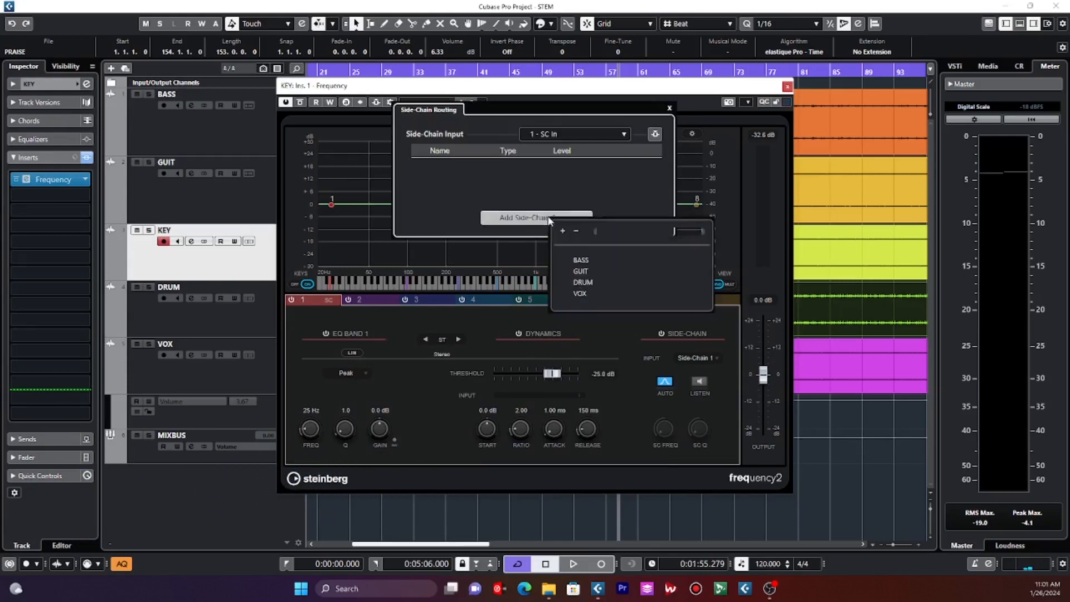
{"action": "left_click", "coordinate": [580, 260]}
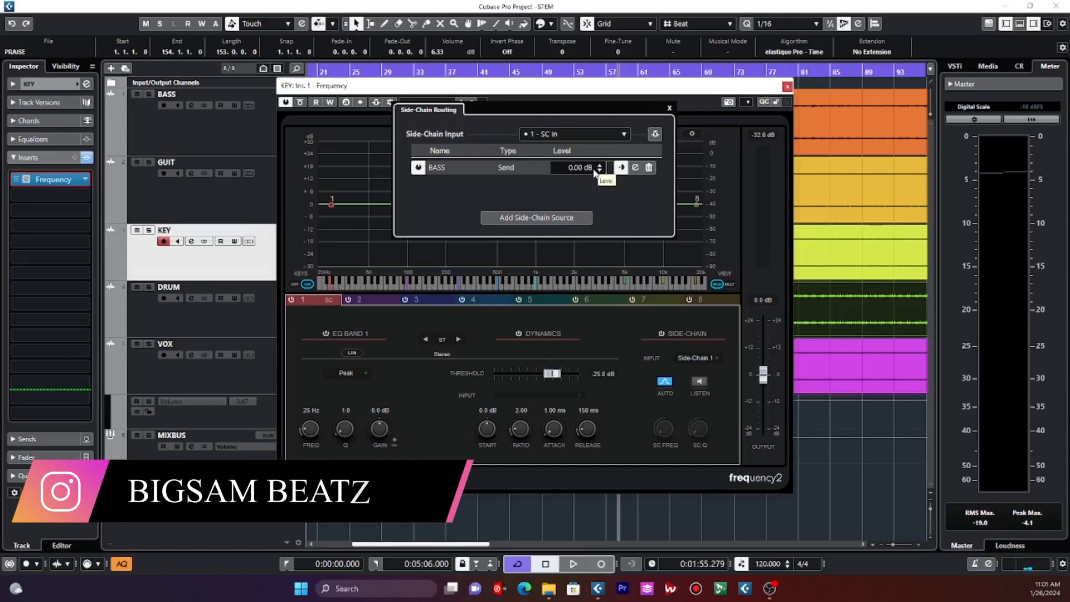
{"action": "left_click", "coordinate": [397, 90]}
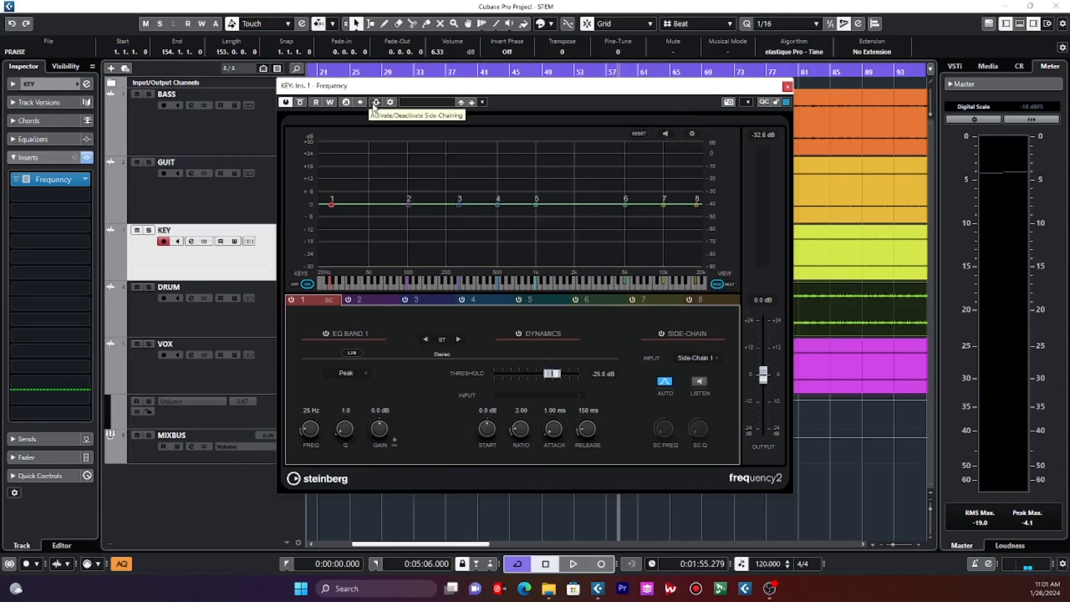
{"action": "left_click", "coordinate": [376, 102]}
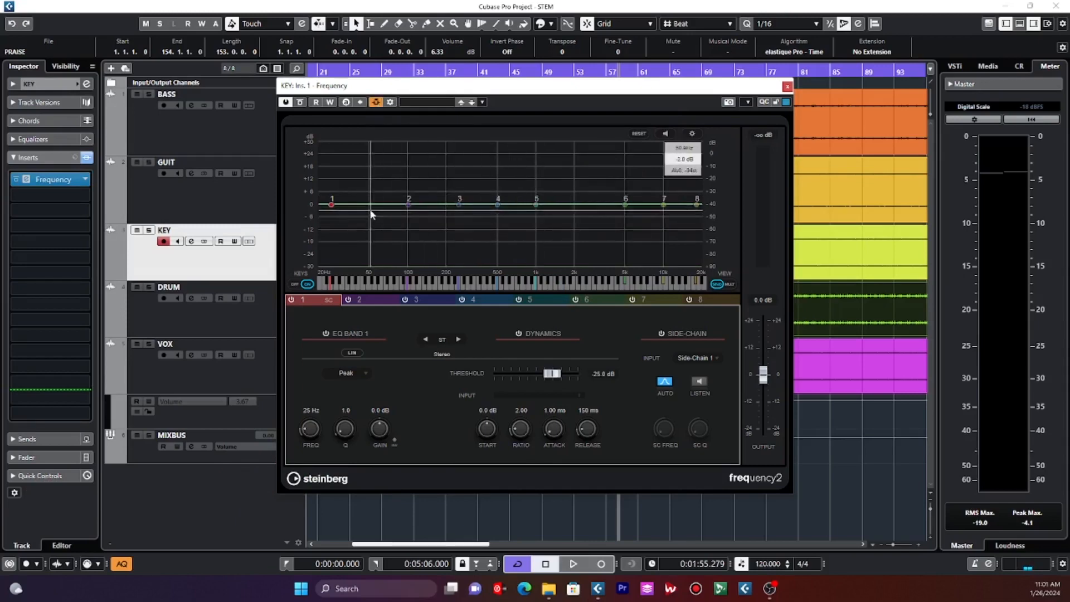
Cut KEY EQ band 1 by about 20.6 dB at 21 Hz, lower its threshold to about -54.9 dB and start playback.
{"action": "left_click_drag", "start_coordinate": [331, 205], "coordinate": [320, 241]}
{"action": "mouse_move", "coordinate": [376, 441]}
{"action": "left_mouse_down"}
{"action": "mouse_move", "coordinate": [377, 453]}
{"action": "mouse_move", "coordinate": [376, 430]}
{"action": "left_mouse_up"}
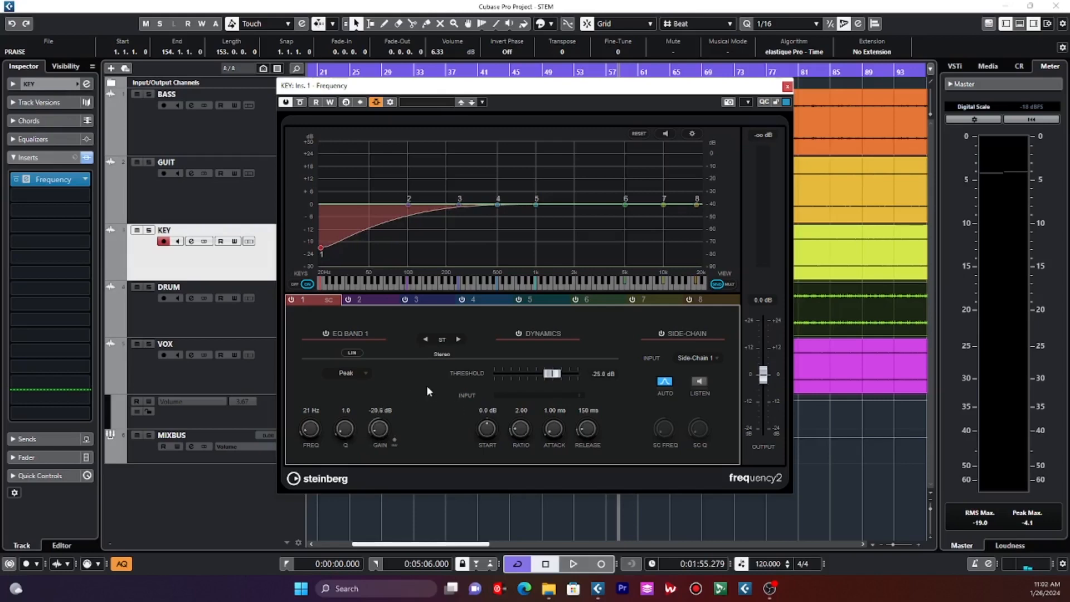
{"action": "left_click_drag", "start_coordinate": [549, 378], "coordinate": [518, 381]}
{"action": "key", "text": "space"}
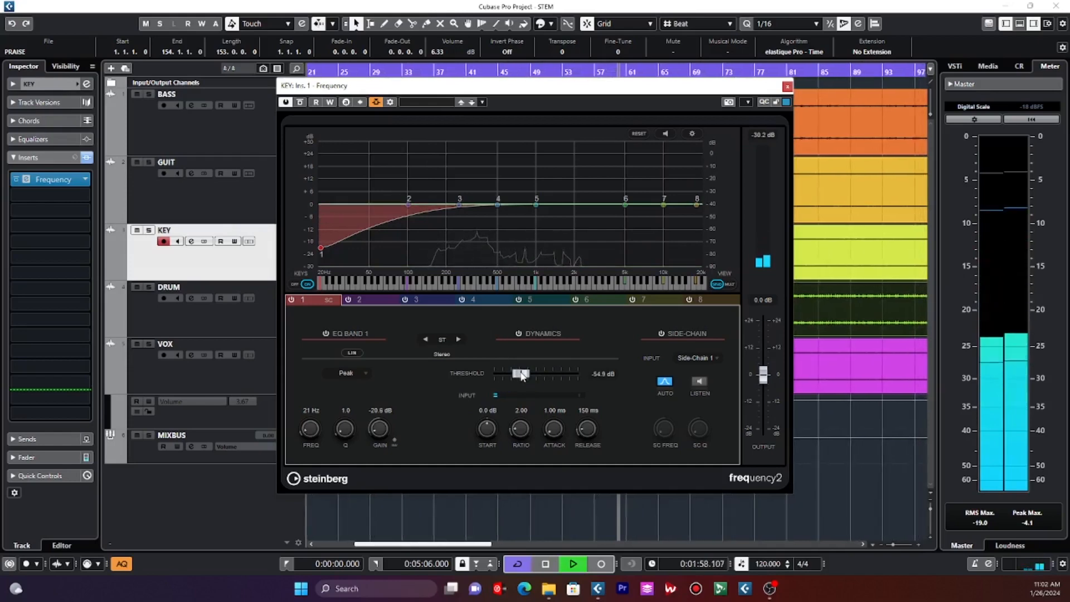
Lower the threshold of the KEY EQ's band 1 to about -57.6 dB and audition the bass-driven ducking in playback.
{"action": "left_click_drag", "start_coordinate": [522, 375], "coordinate": [519, 375]}
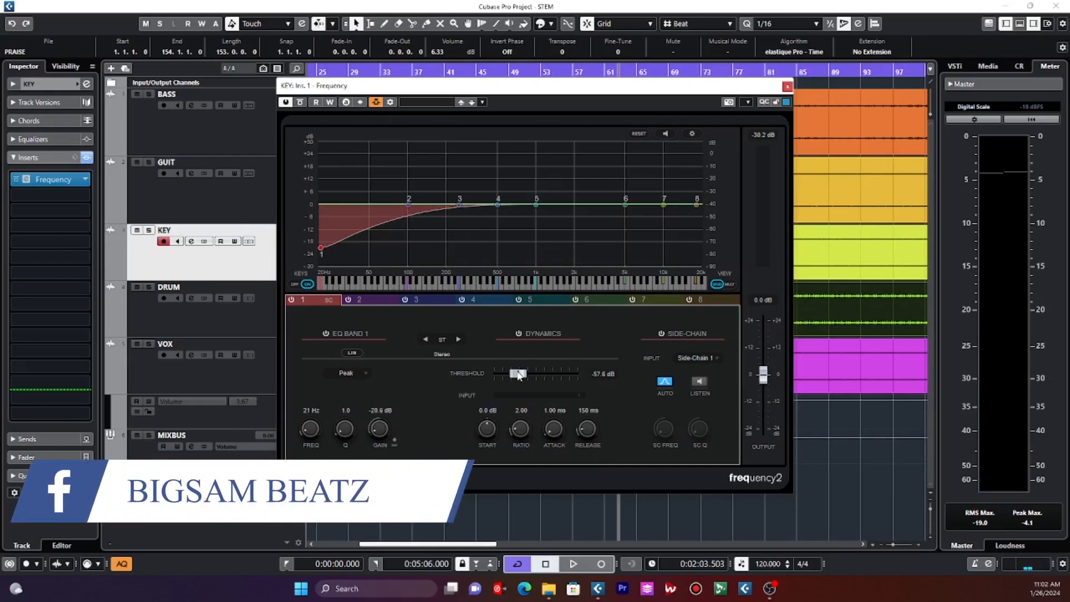
{"action": "key", "text": "space"}
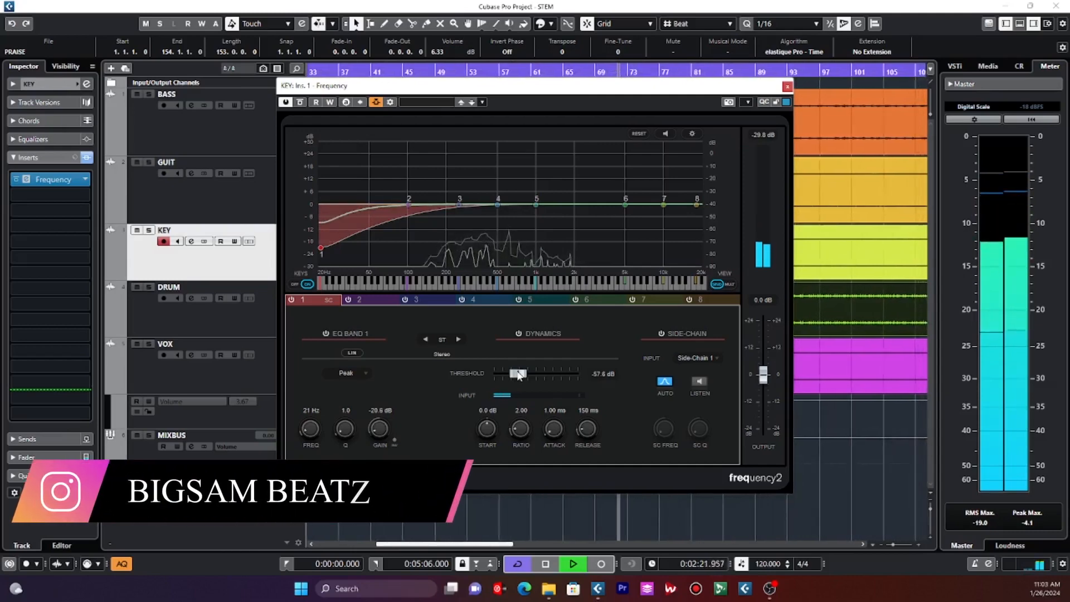
{"action": "key", "text": "space"}
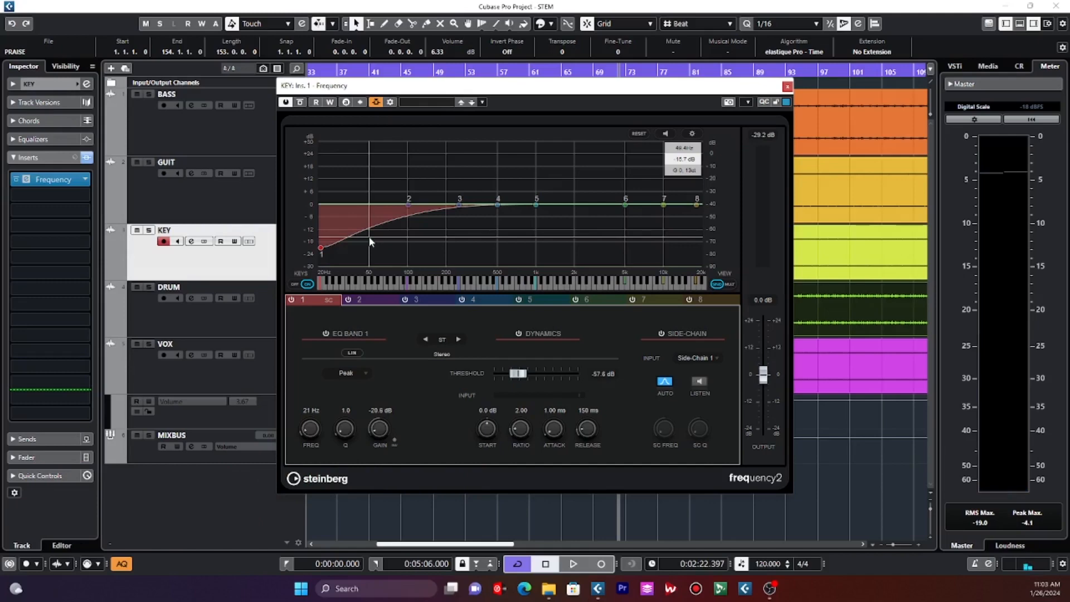
{"action": "key", "text": "space"}
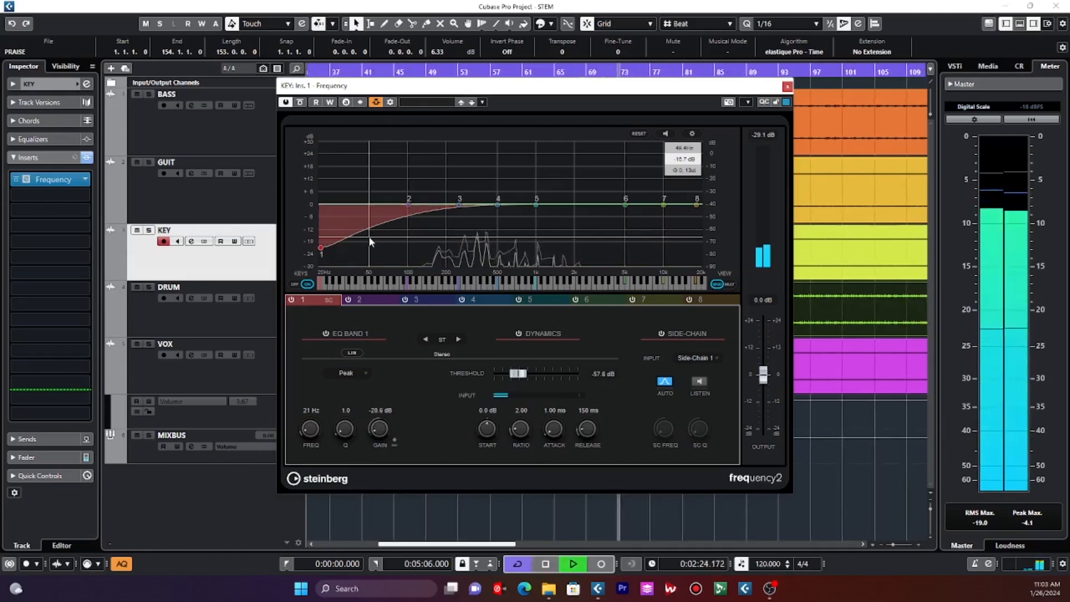
{"action": "key", "text": "space"}
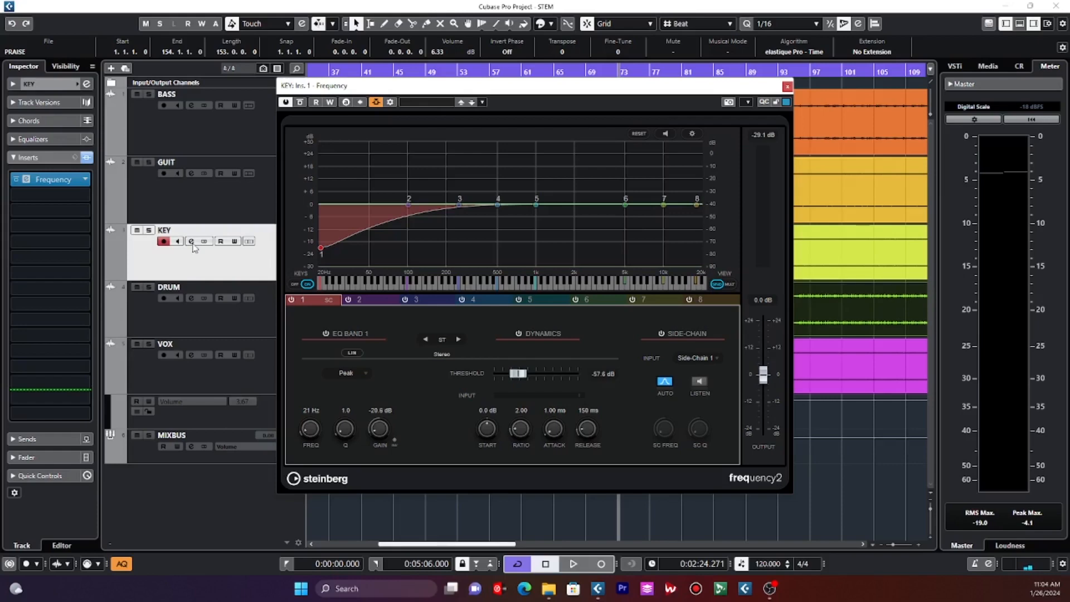
{"action": "left_click", "coordinate": [708, 358]}
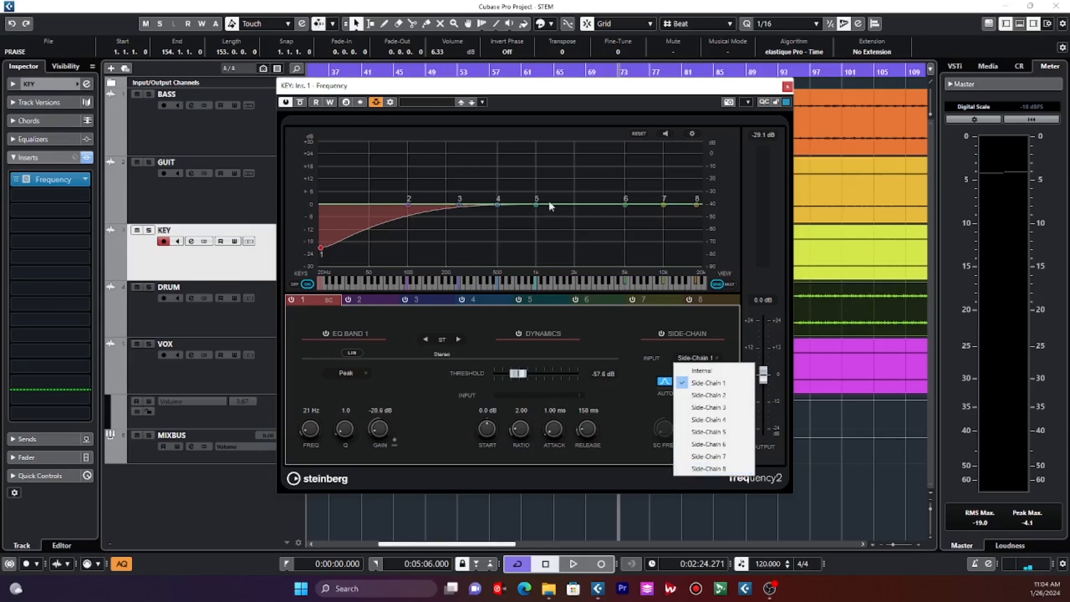
{"action": "left_click", "coordinate": [523, 83]}
{"action": "key", "text": "space"}
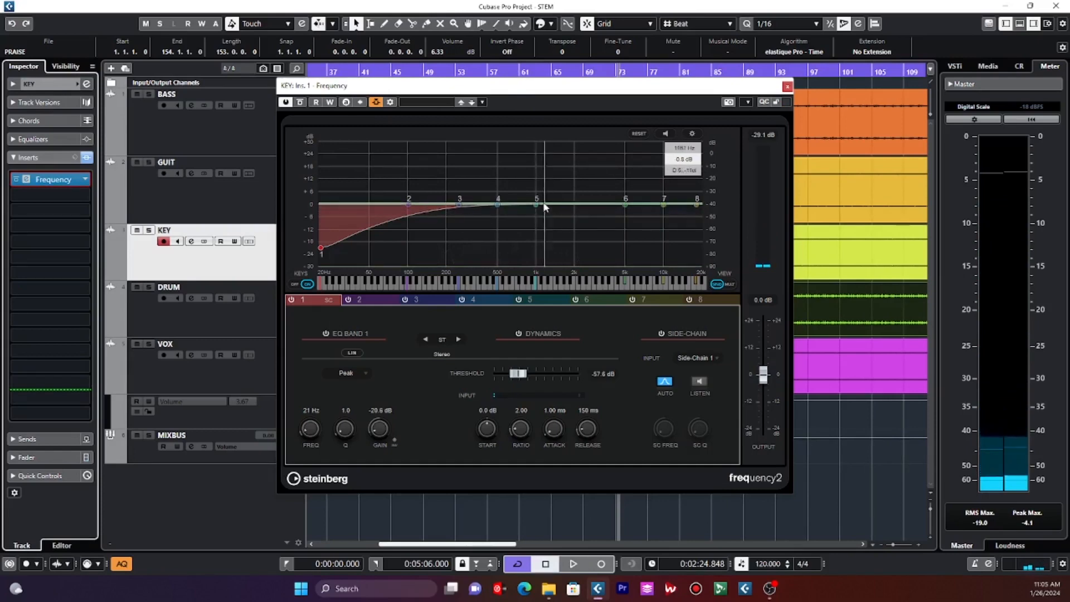
Activate dynamics on KEY EQ band 5, set its side-chain input to Side-Chain 2 and lower its threshold to about -45.9 dB.
{"action": "left_click", "coordinate": [551, 304]}
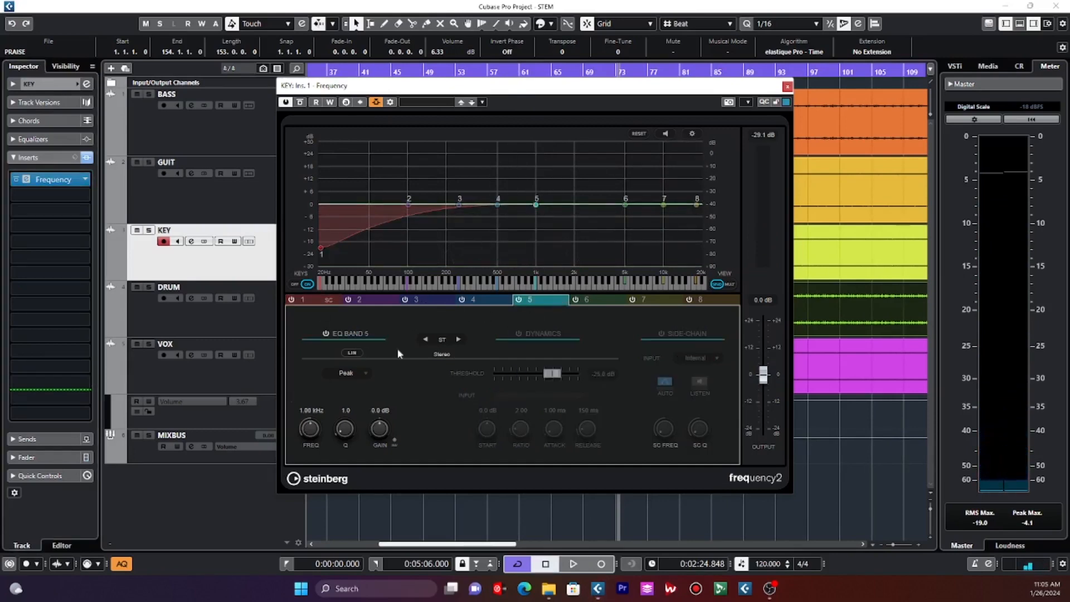
{"action": "left_click", "coordinate": [518, 333]}
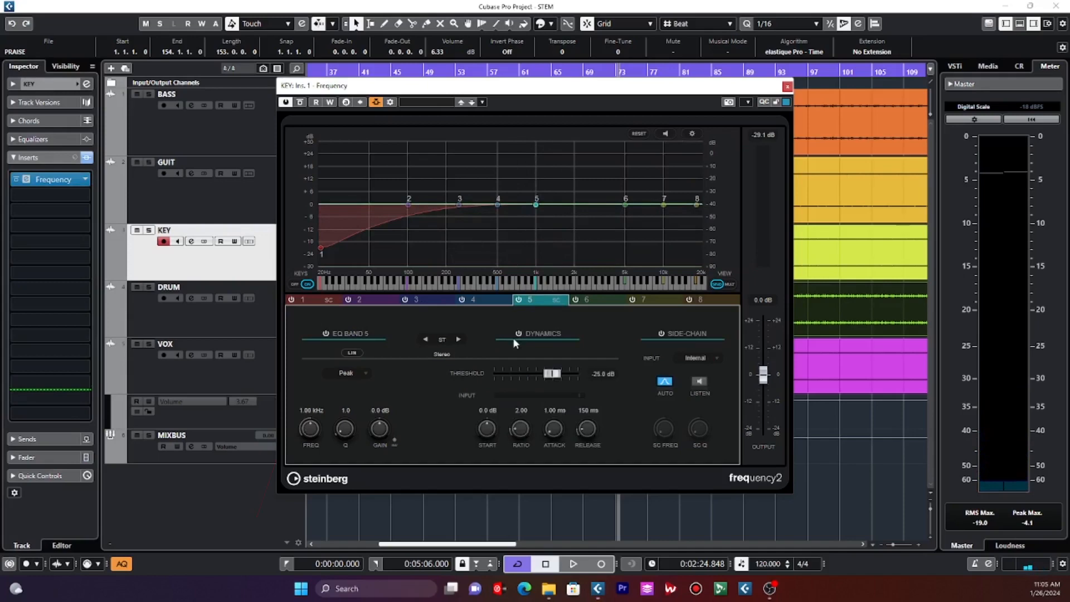
{"action": "left_click", "coordinate": [699, 361]}
{"action": "left_click", "coordinate": [705, 394]}
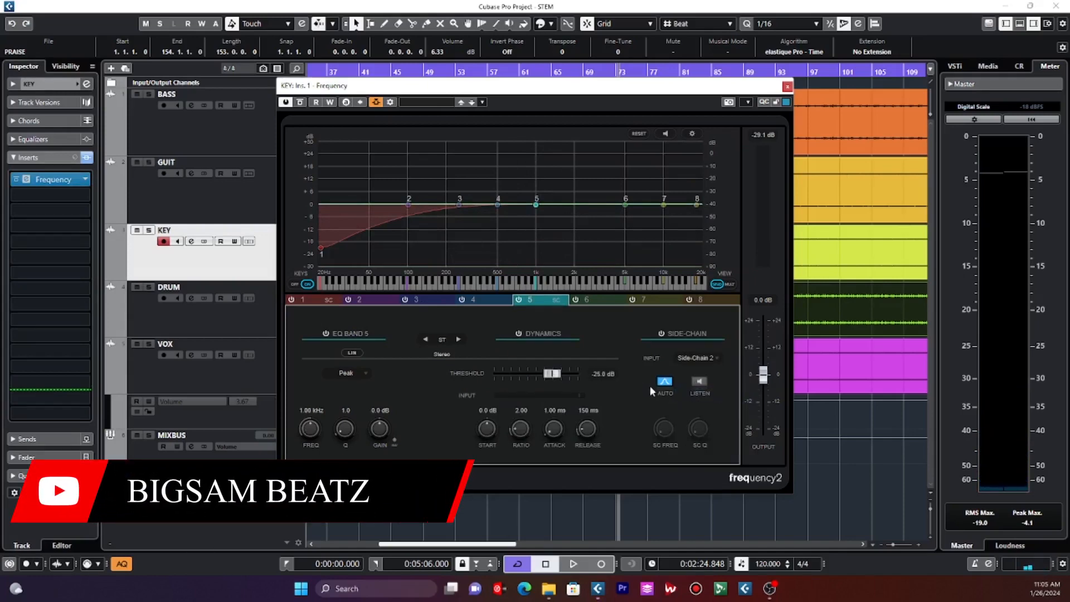
{"action": "left_click_drag", "start_coordinate": [572, 372], "coordinate": [528, 373]}
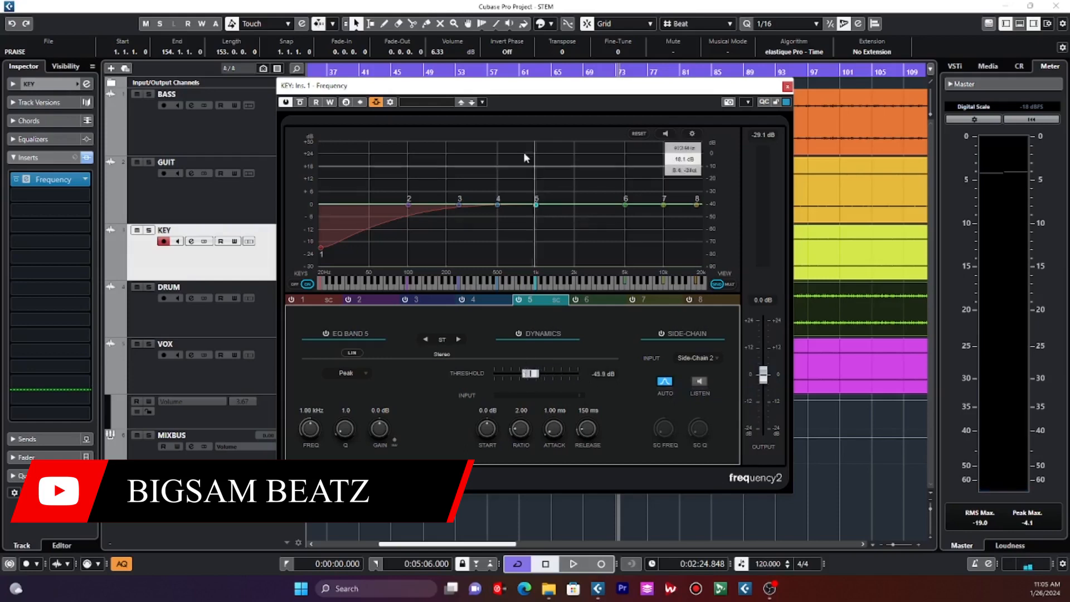
Add VOX as the source for side-chain input 2 - SC In on the KEY EQ and toggle that send's pre/post-fader setting.
{"action": "left_click", "coordinate": [390, 102]}
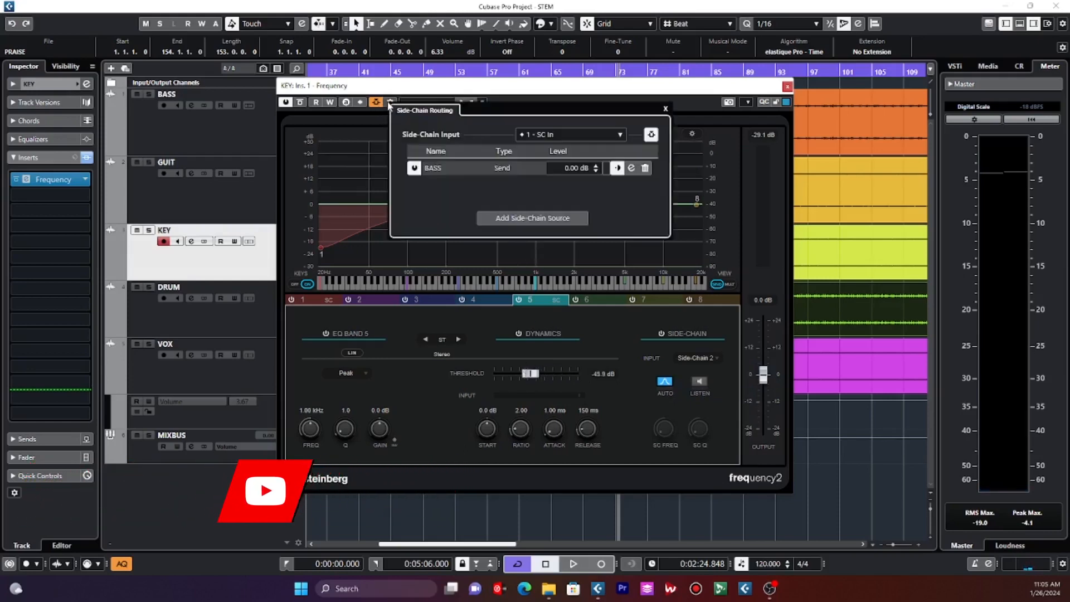
{"action": "left_click", "coordinate": [562, 134]}
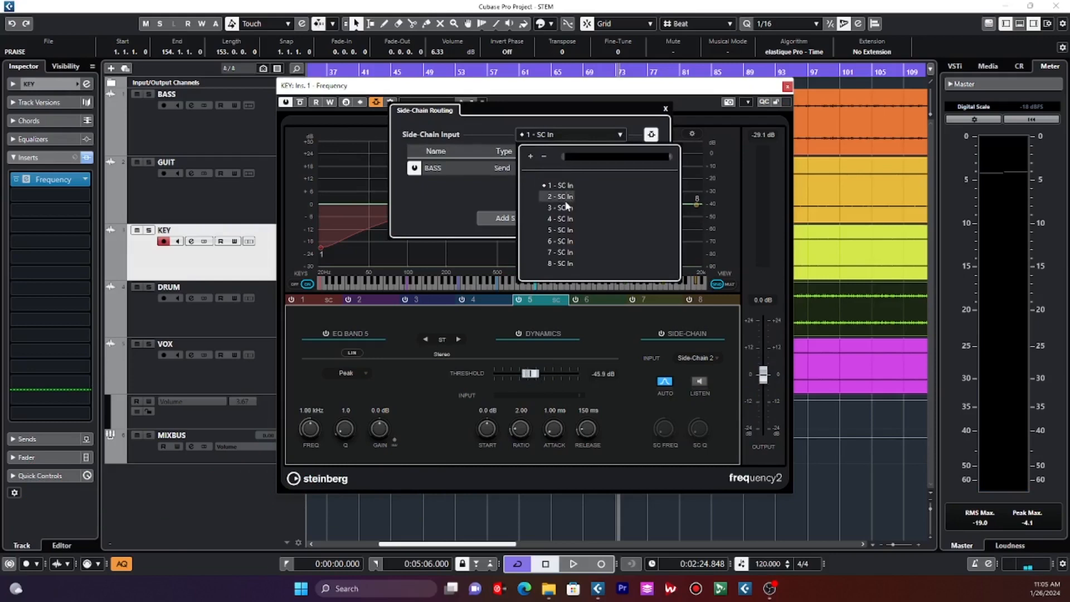
{"action": "left_click", "coordinate": [564, 197]}
{"action": "left_click", "coordinate": [551, 215]}
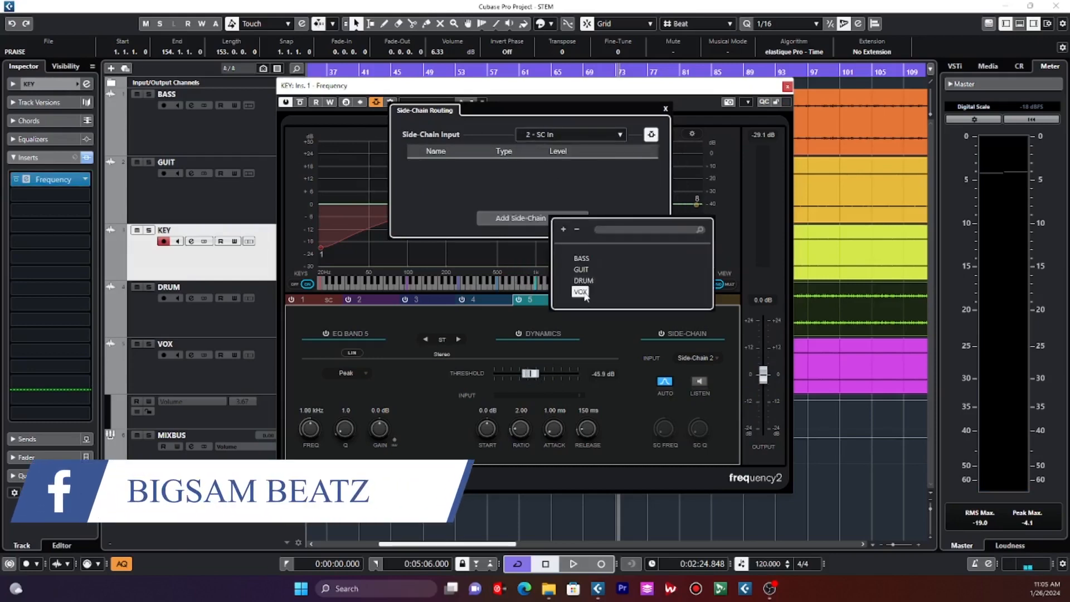
{"action": "left_click", "coordinate": [580, 292]}
{"action": "left_click", "coordinate": [617, 168]}
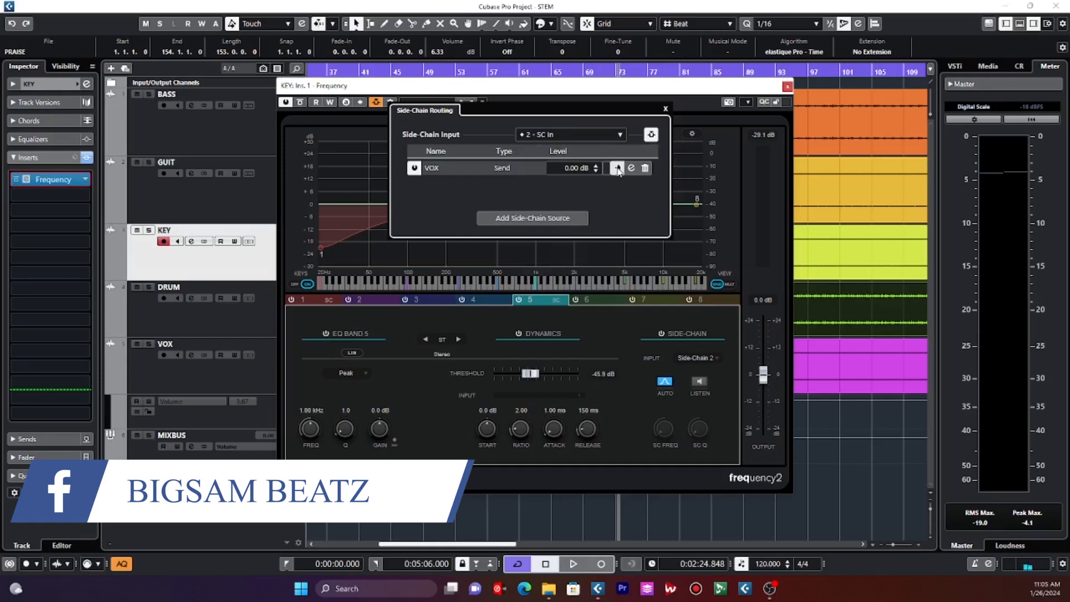
{"action": "left_click", "coordinate": [407, 94]}
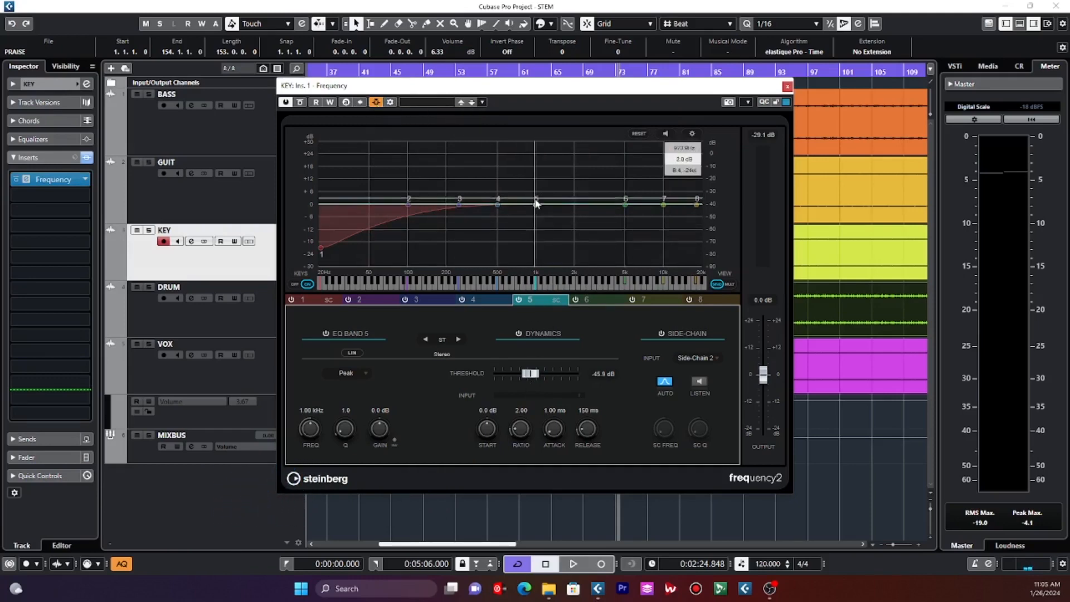
Cut KEY EQ band 5 by about 11.4 dB at 974 Hz and lower its threshold to about -59.7 dB during playback.
{"action": "left_click_drag", "start_coordinate": [536, 205], "coordinate": [535, 233]}
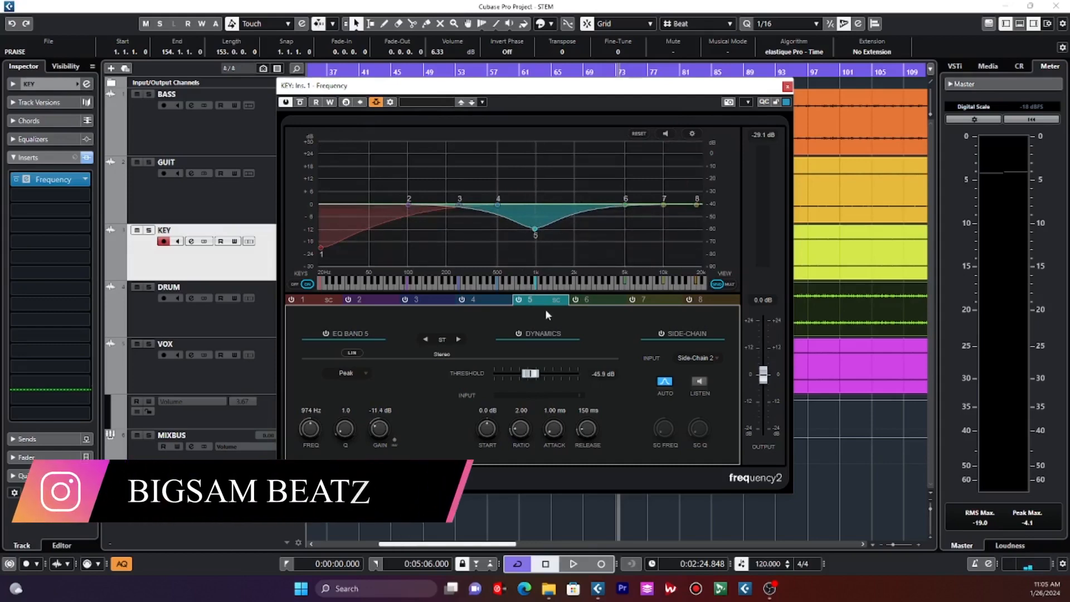
{"action": "left_click_drag", "start_coordinate": [530, 373], "coordinate": [519, 374]}
{"action": "key", "text": "space"}
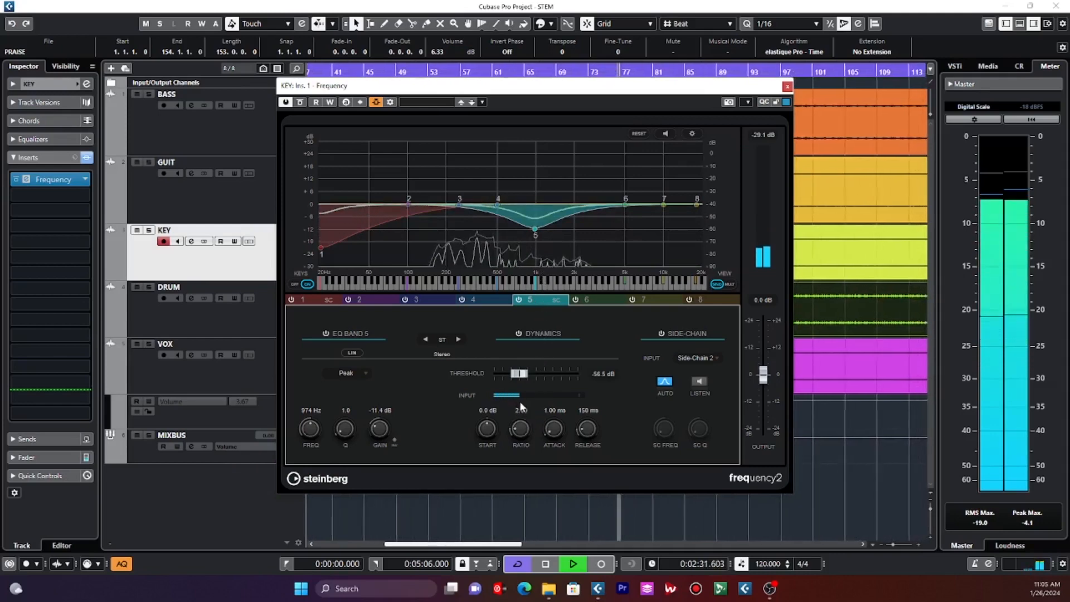
{"action": "left_click_drag", "start_coordinate": [521, 373], "coordinate": [522, 375]}
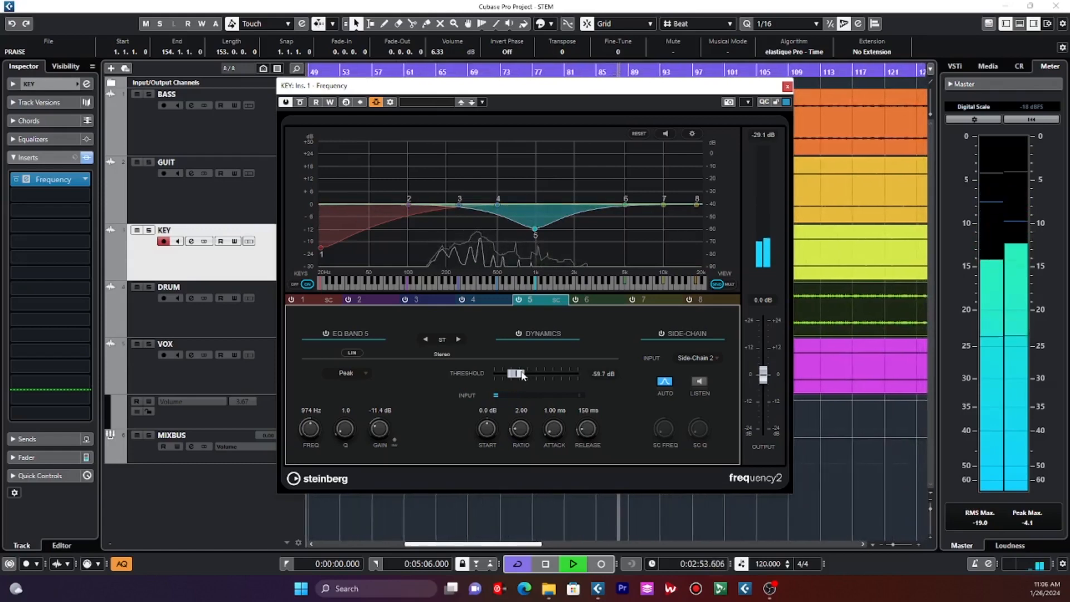
Listen briefly to band 5's side-chain signal, return to the normal output and stop playback after auditioning the ducking.
{"action": "left_click", "coordinate": [699, 382]}
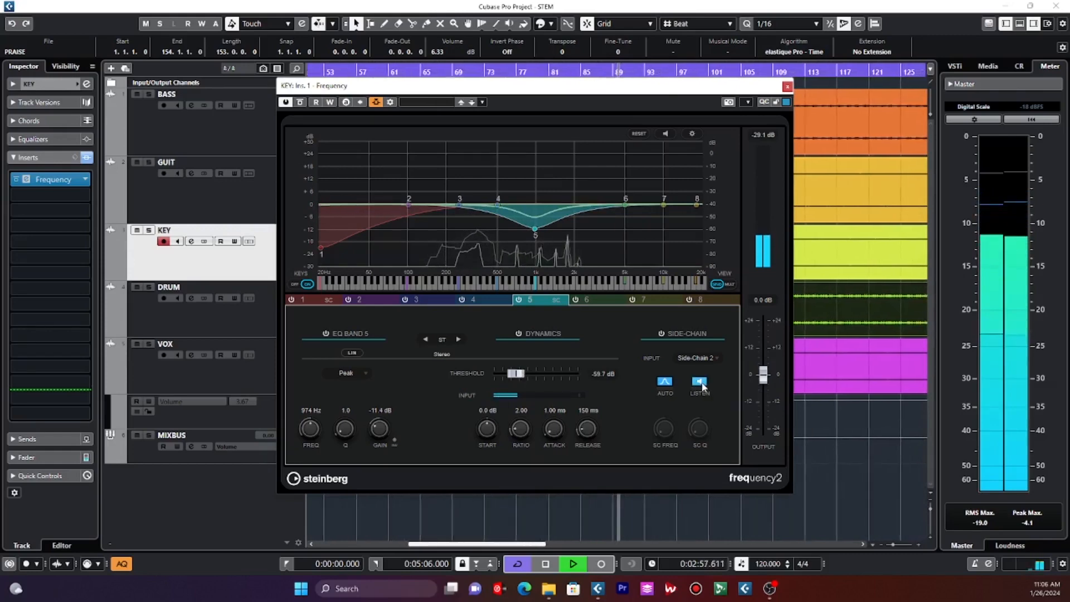
{"action": "left_click", "coordinate": [697, 382]}
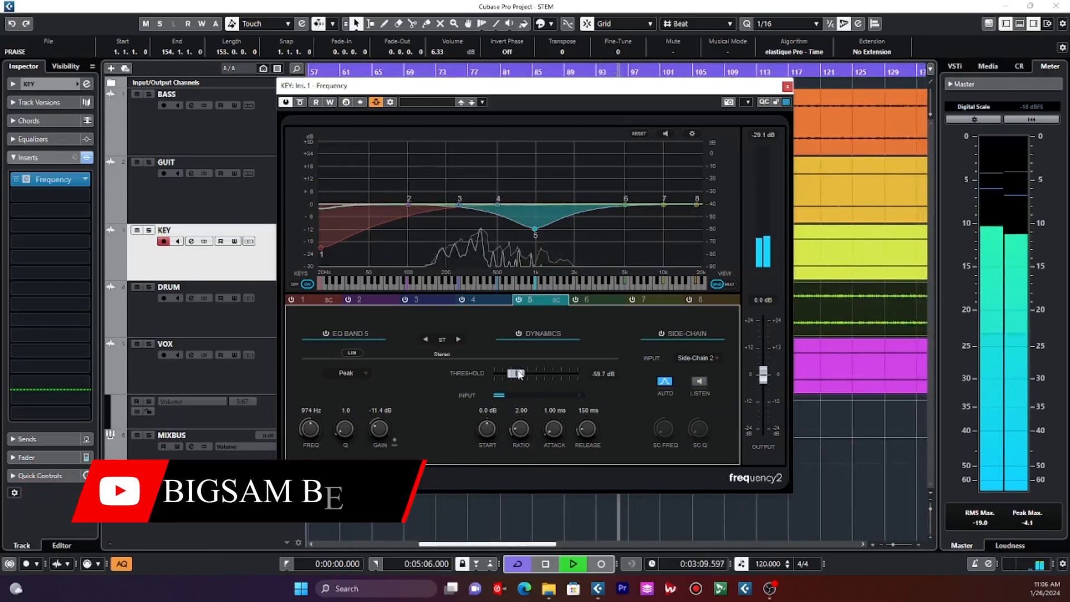
{"action": "key", "text": "space"}
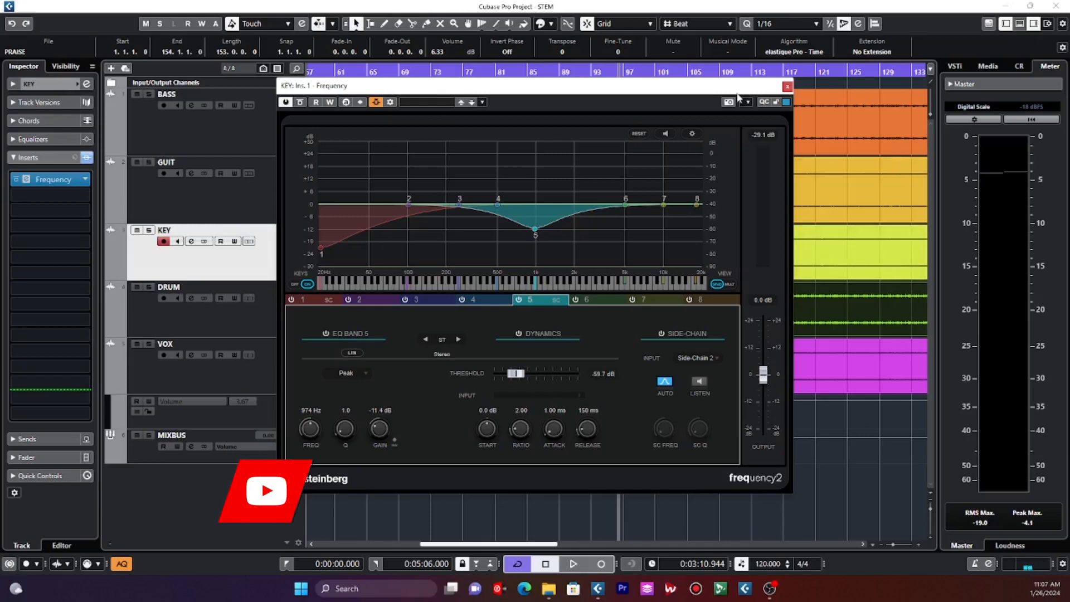
Close the KEY EQ, play the project from about bar 82, and mute and select the VOX track.
{"action": "left_click", "coordinate": [788, 88]}
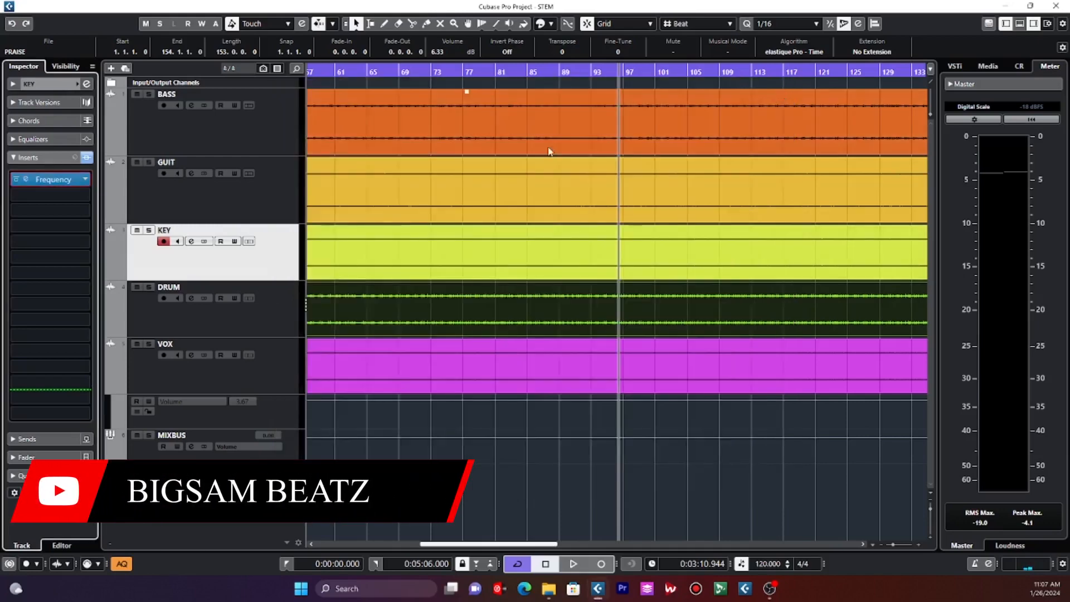
{"action": "left_click_drag", "start_coordinate": [504, 75], "coordinate": [506, 53]}
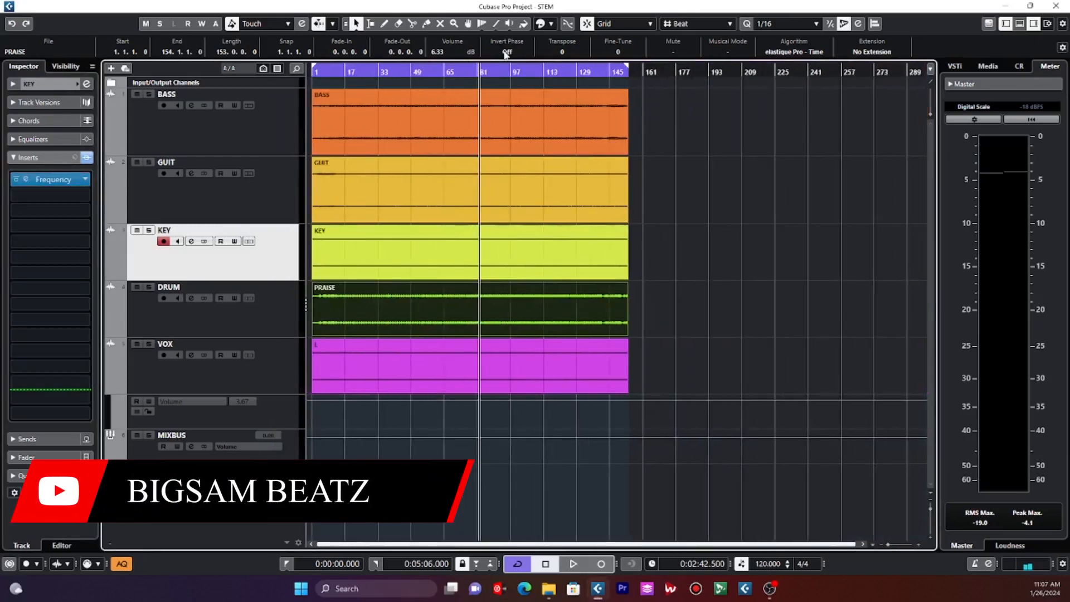
{"action": "key", "text": "space"}
{"action": "left_click", "coordinate": [148, 344]}
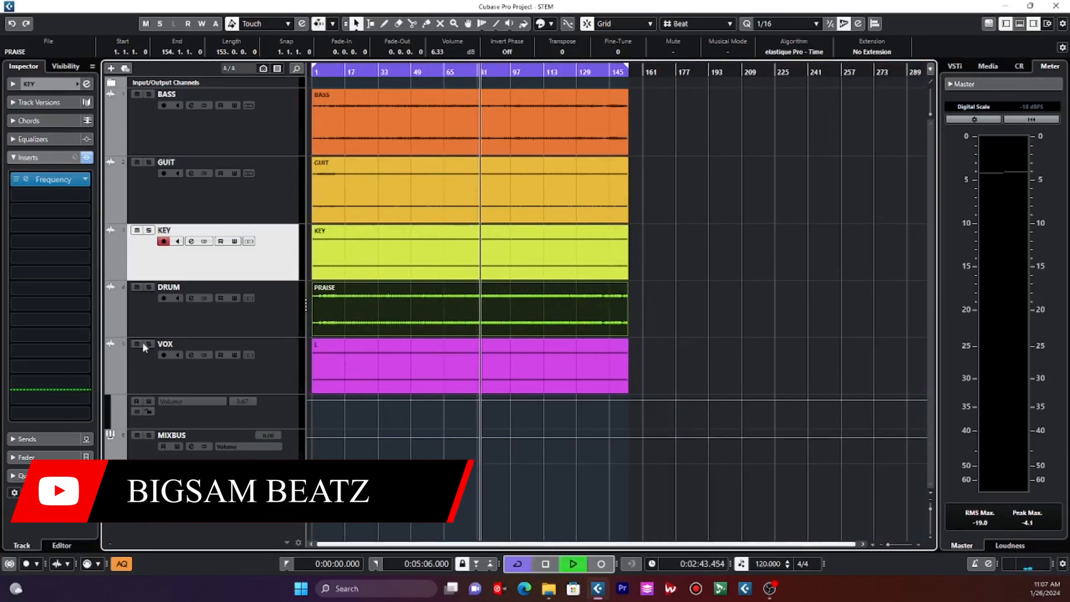
{"action": "left_click", "coordinate": [150, 344]}
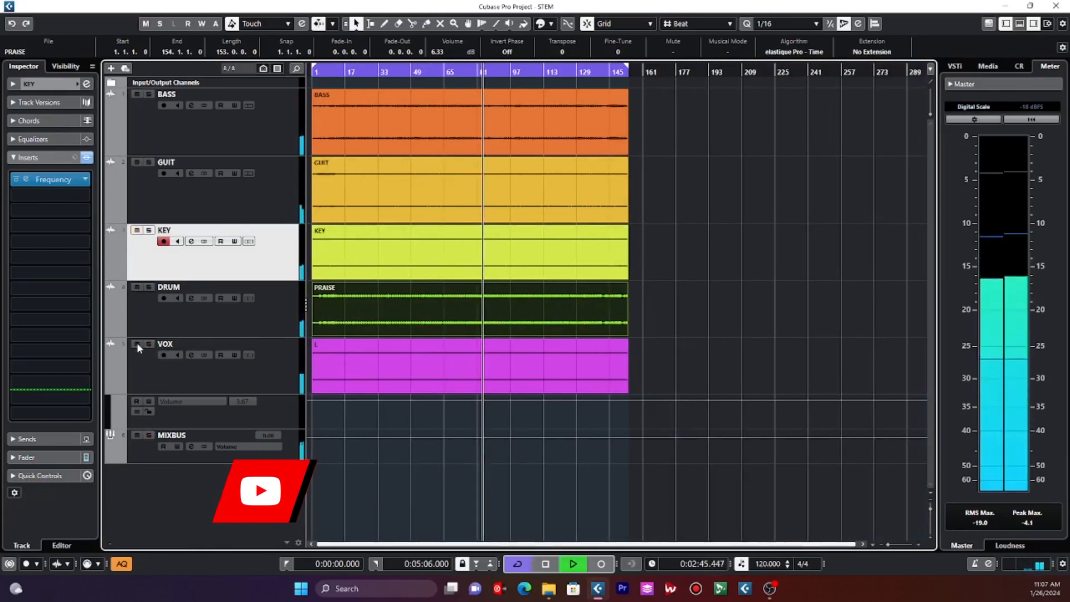
{"action": "left_click", "coordinate": [137, 344]}
{"action": "left_click", "coordinate": [237, 377]}
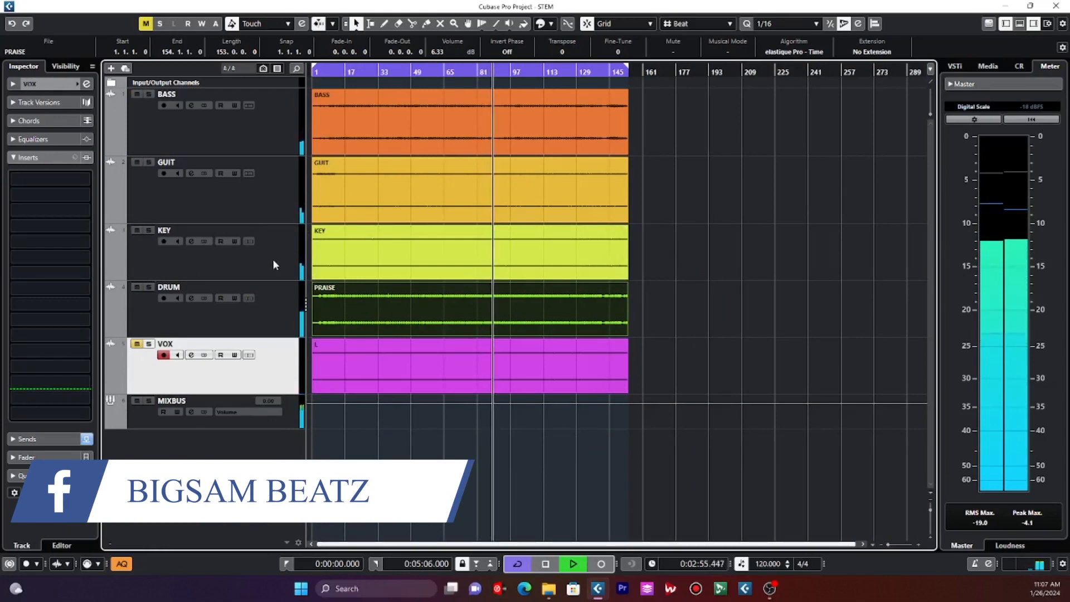
Examine the Frequency EQs of the DRUM, GUIT and KEY tracks with VOX muted, and unmute VOX to compare their response.
{"action": "left_click", "coordinate": [251, 315]}
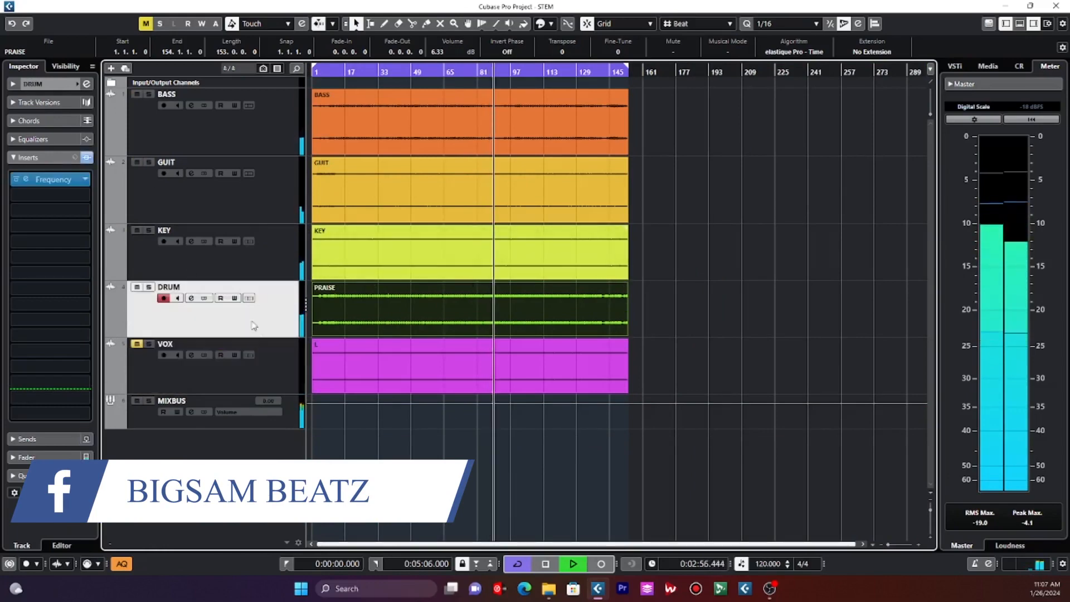
{"action": "left_click", "coordinate": [56, 179]}
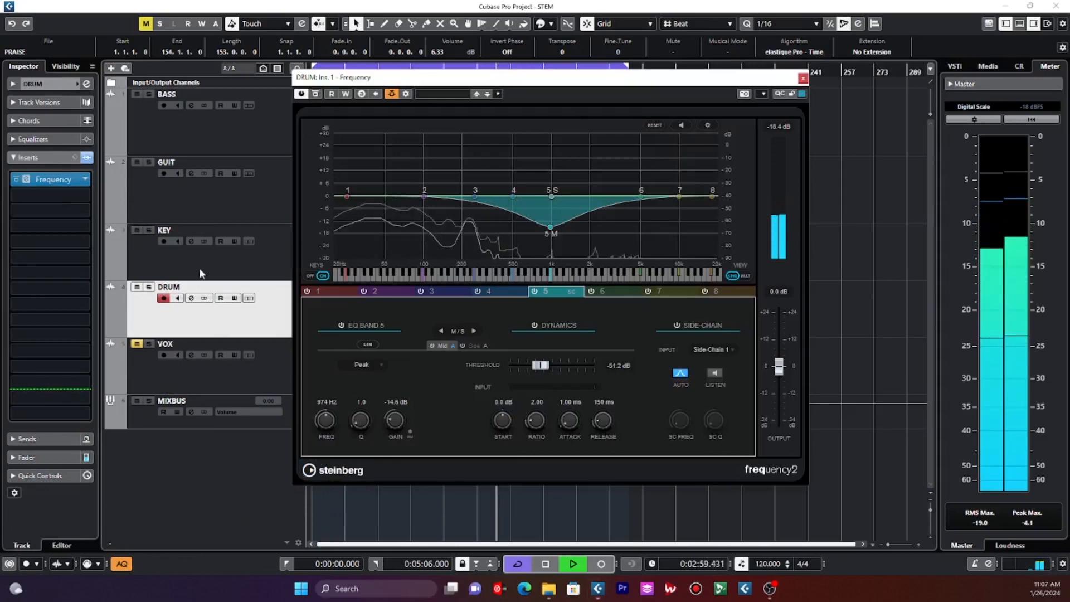
{"action": "left_click", "coordinate": [184, 257]}
{"action": "left_click", "coordinate": [189, 200]}
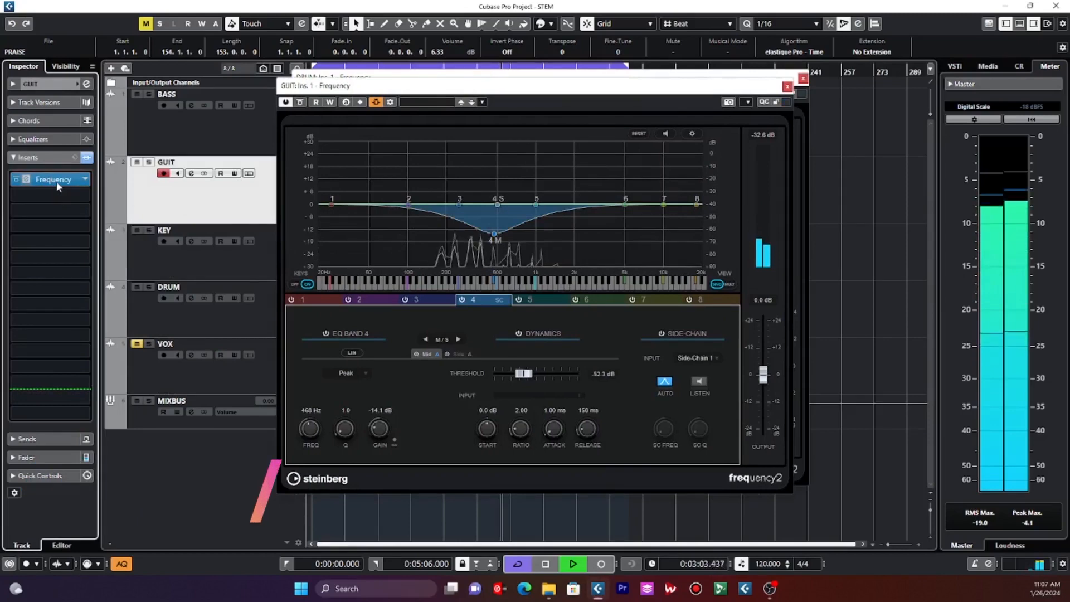
{"action": "left_click", "coordinate": [179, 263]}
{"action": "left_click", "coordinate": [58, 181]}
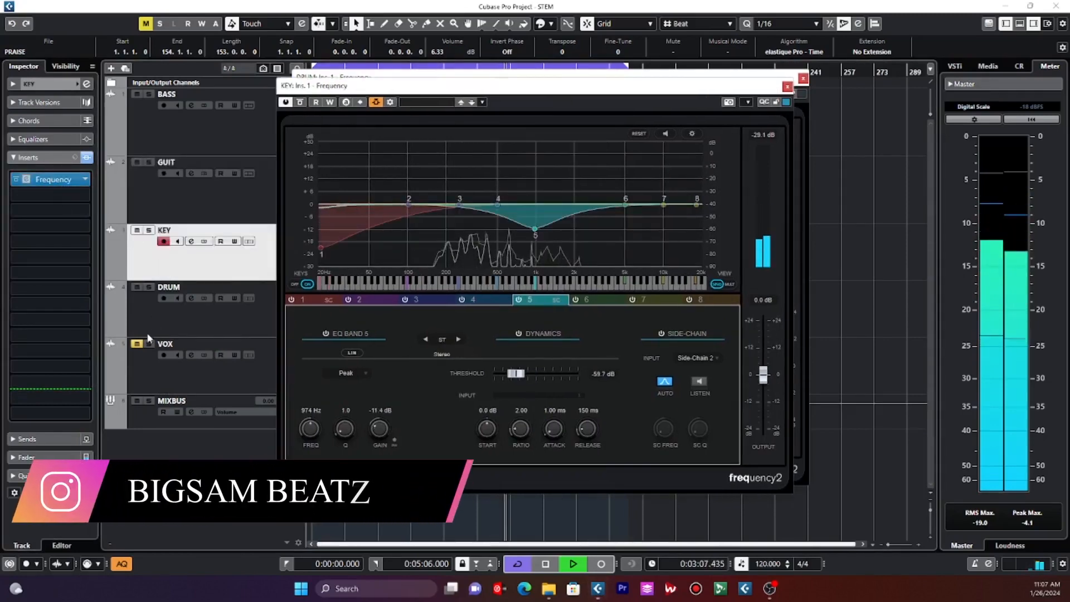
{"action": "left_click", "coordinate": [137, 343]}
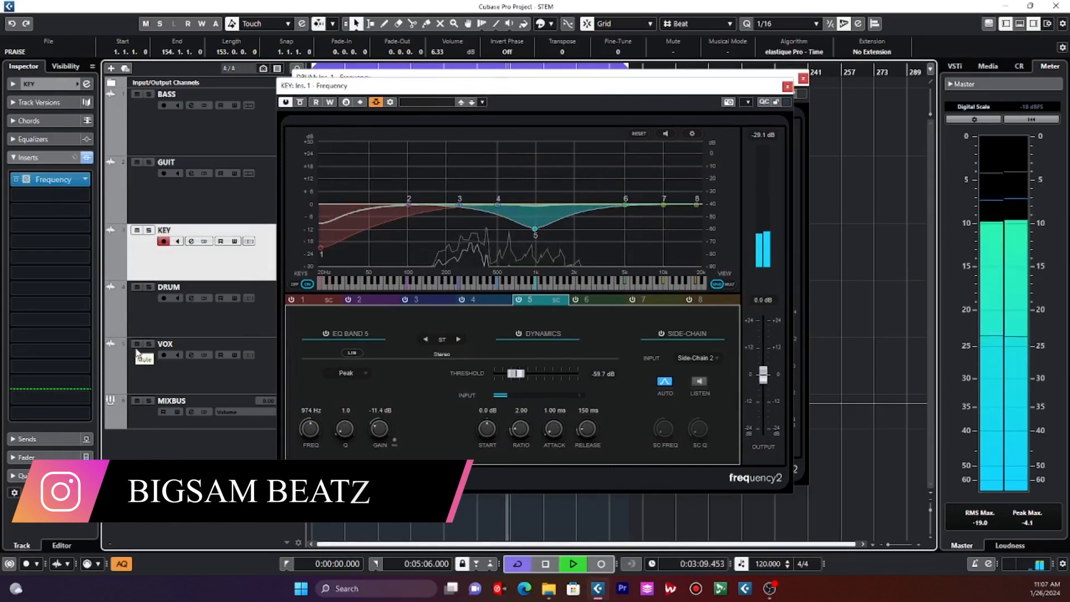